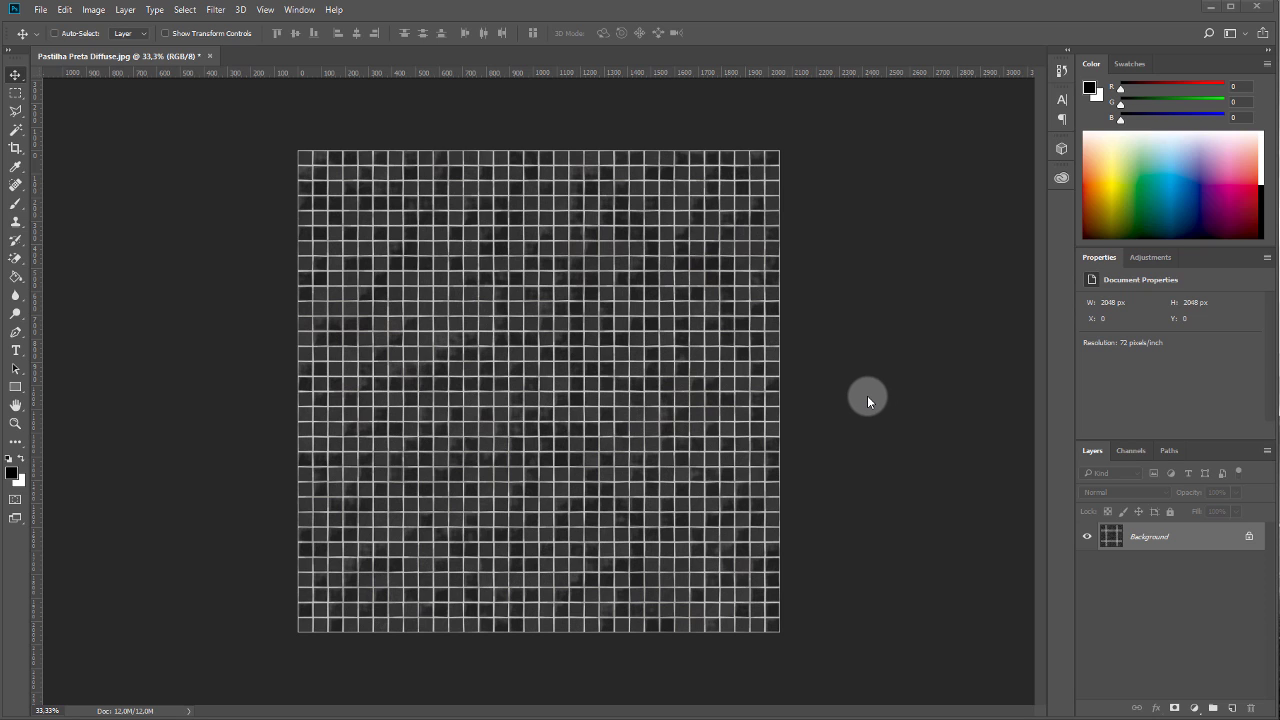
Desaturate the black tile texture and invert its tones so the tiles are light and the grout dark
key(ctrl+shift+u)
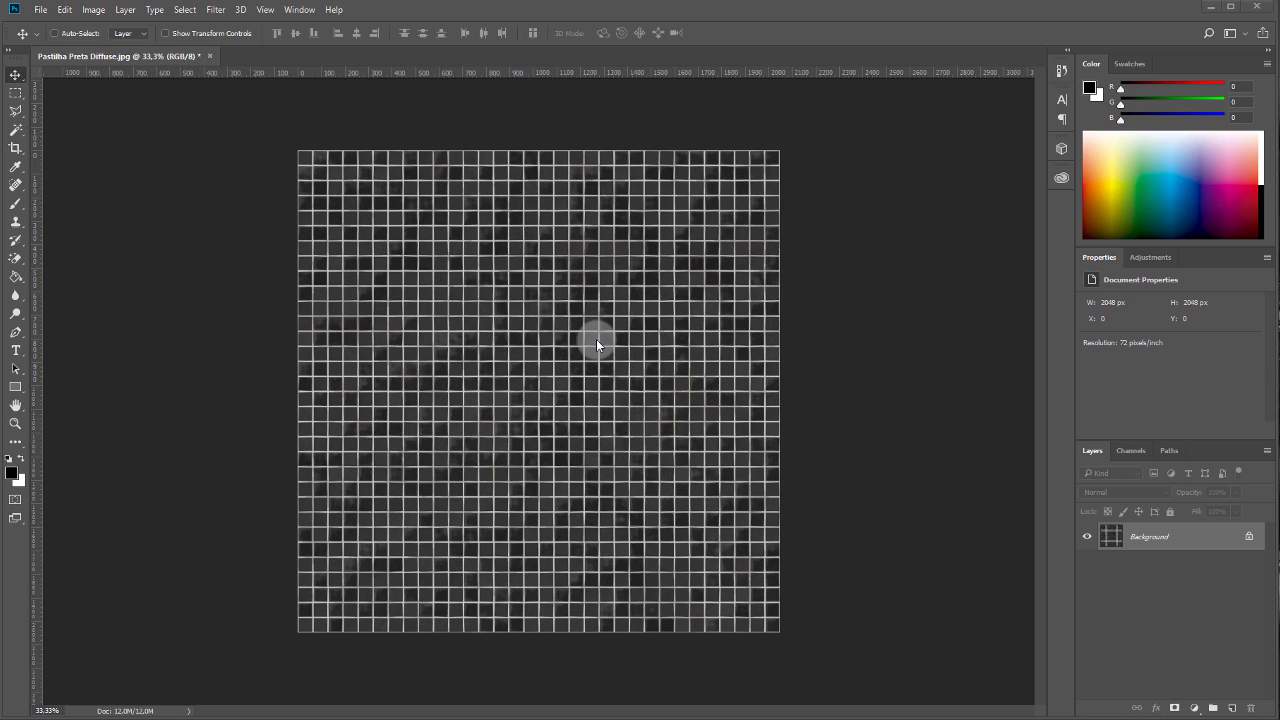
scroll(643, 391, up, 5)
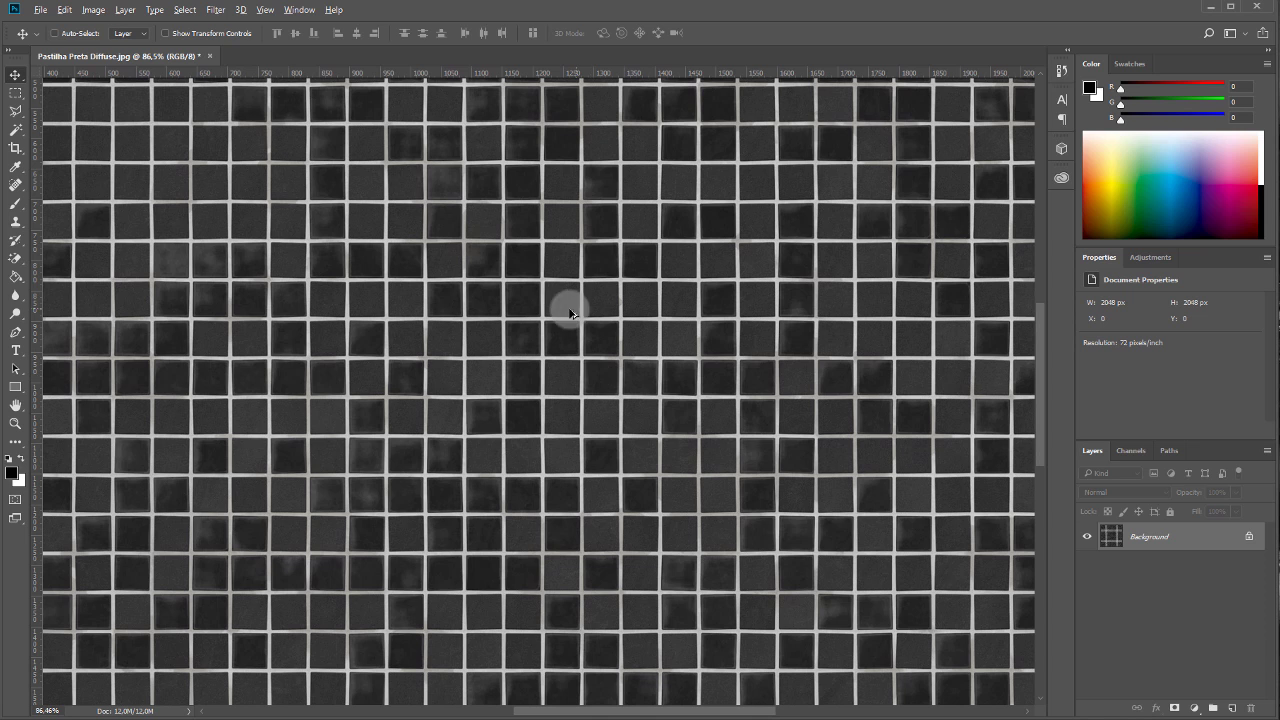
scroll(566, 310, down, 3)
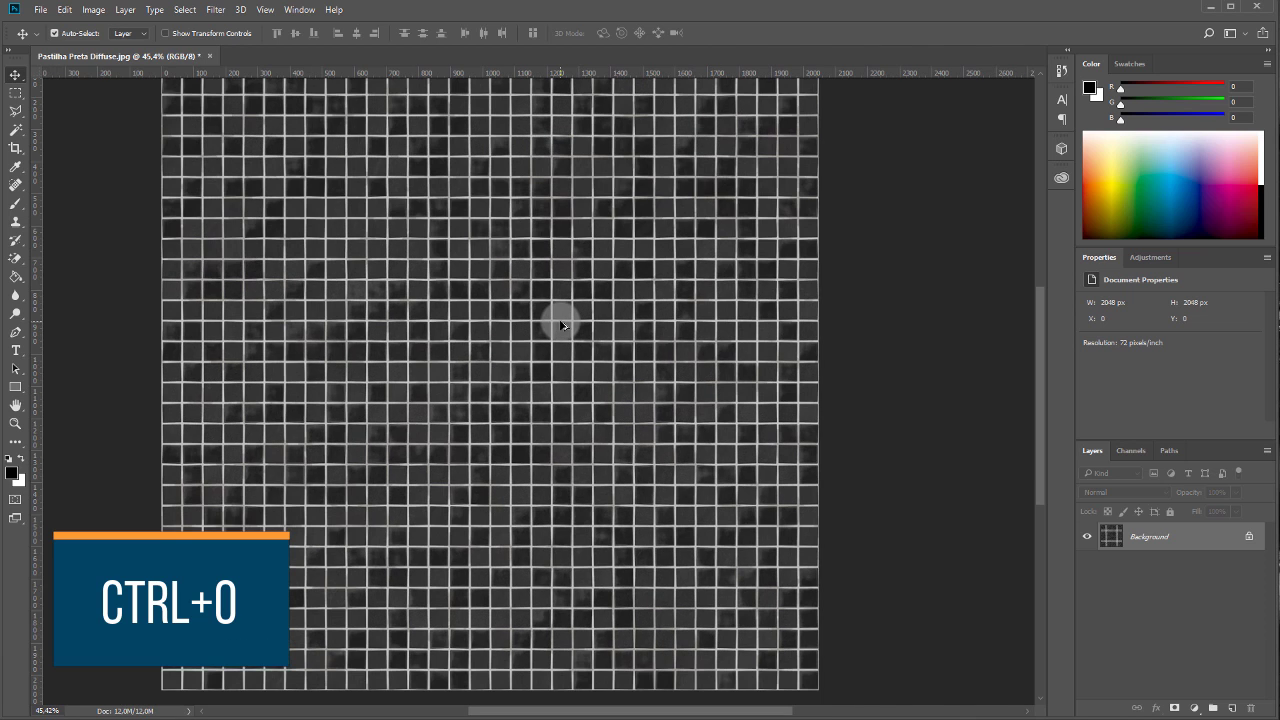
key(ctrl+0)
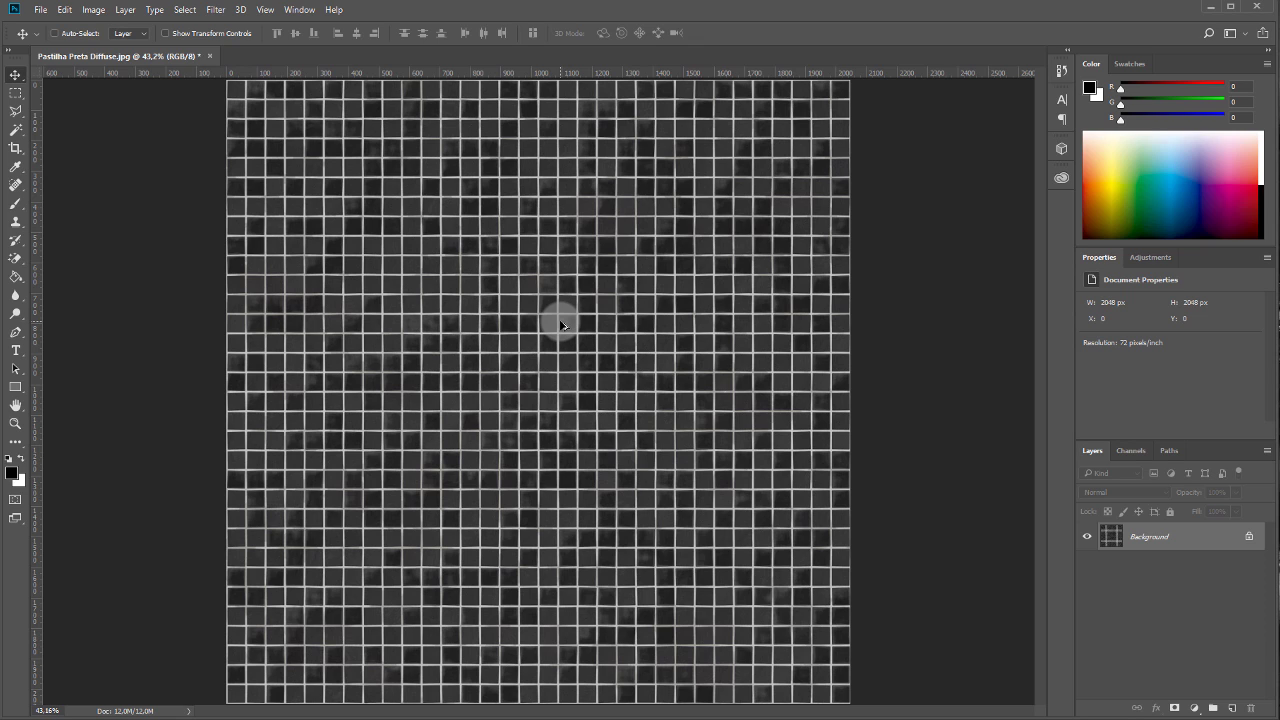
key(ctrl)
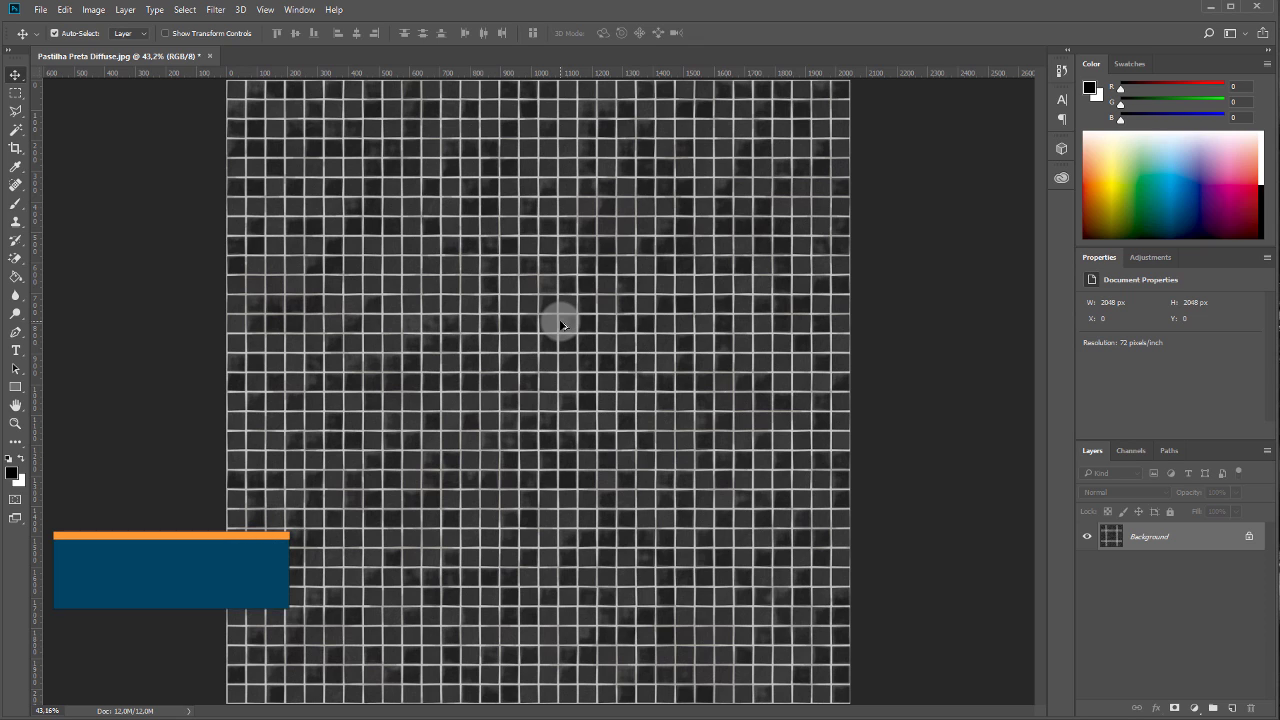
key(ctrl+i)
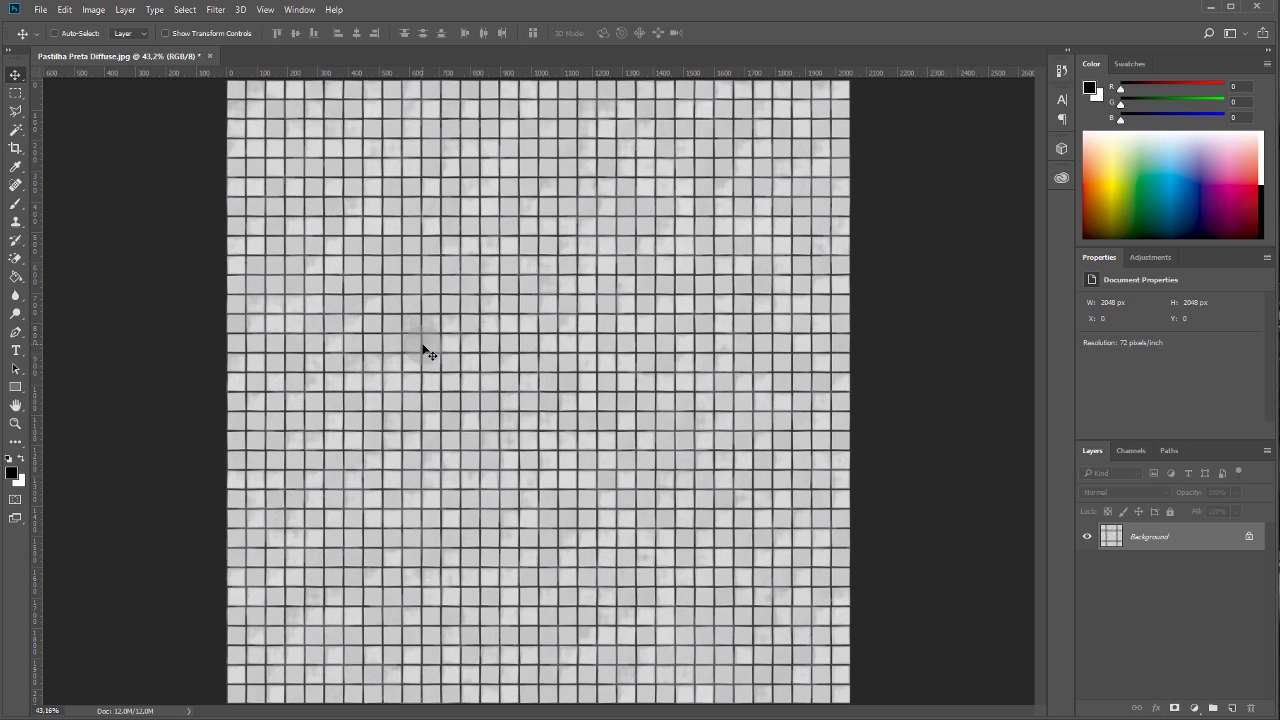
Inspect the inverted tiles up close and open the Levels adjustment, placed clear of most of the texture
scroll(529, 340, up, 5)
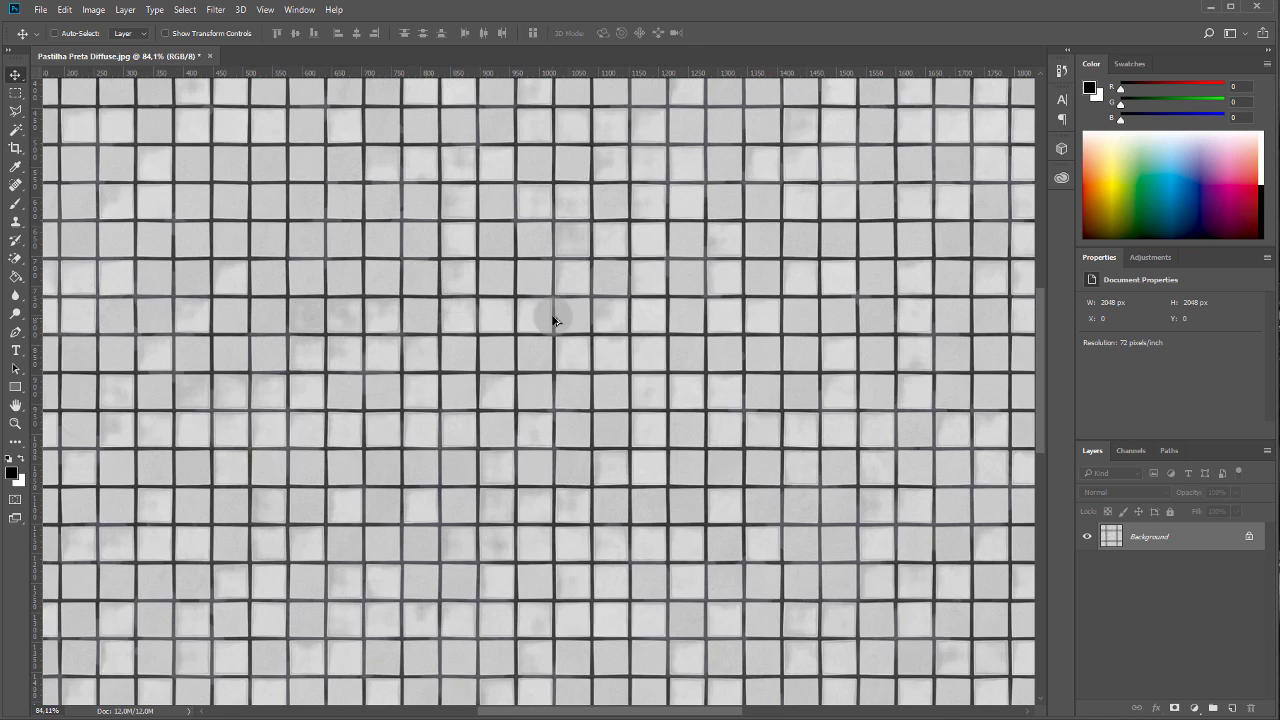
scroll(555, 320, up, 2)
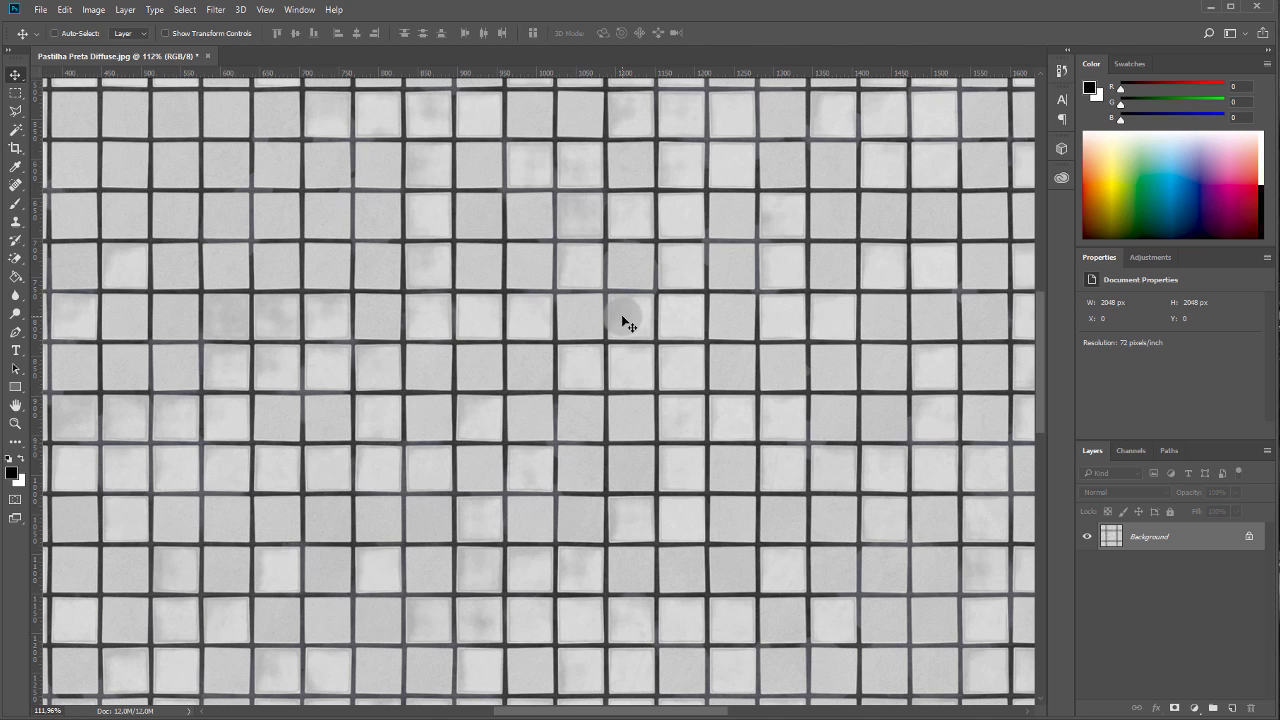
scroll(574, 312, down, 5)
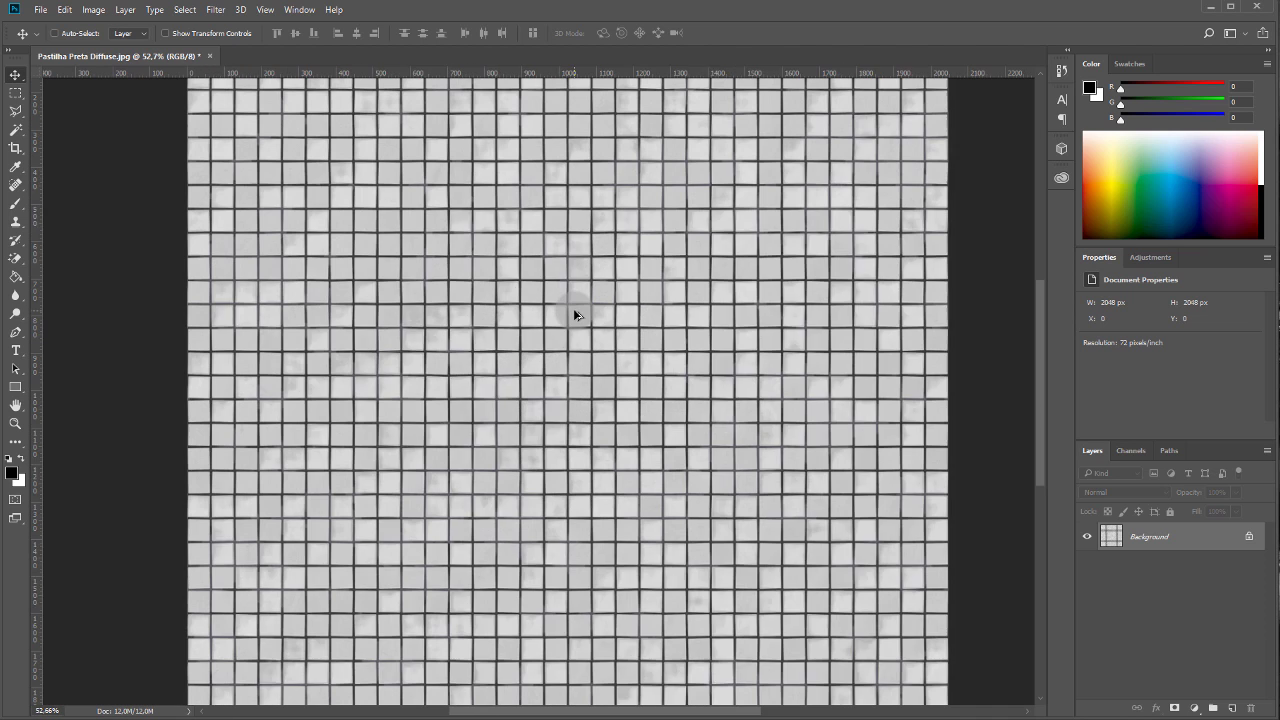
scroll(574, 314, down, 3)
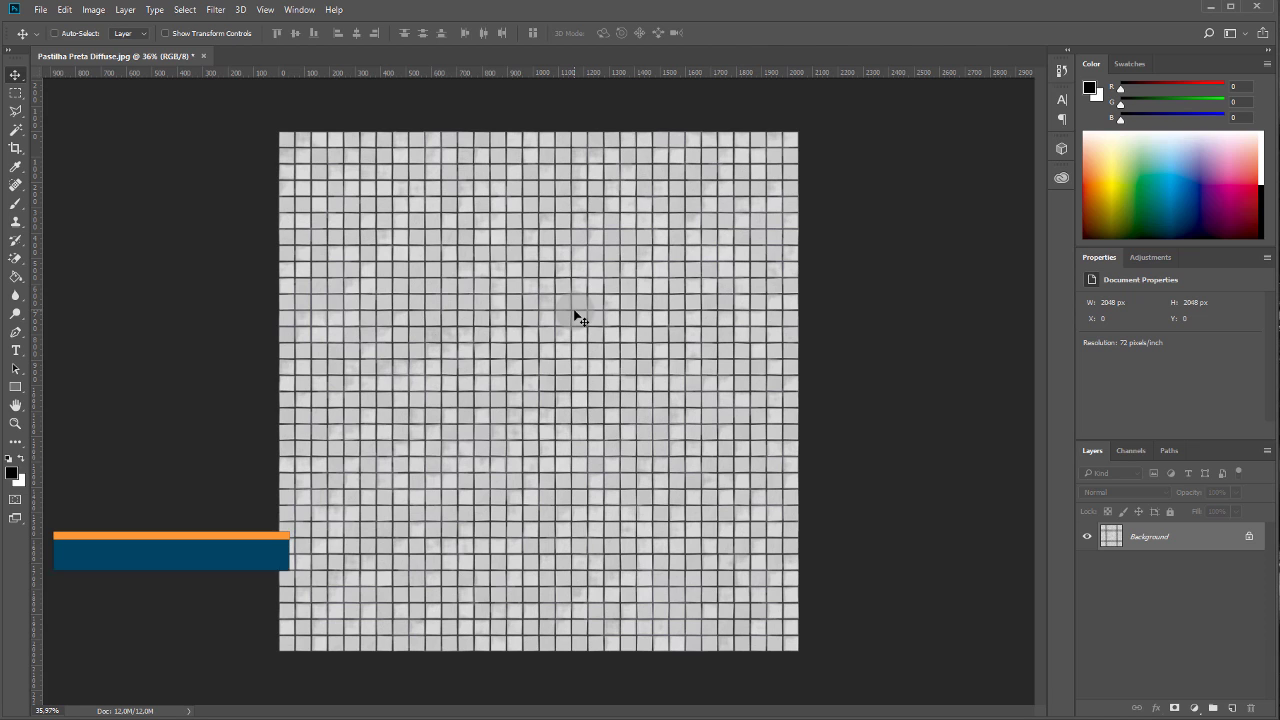
key(ctrl)
key(ctrl+l)
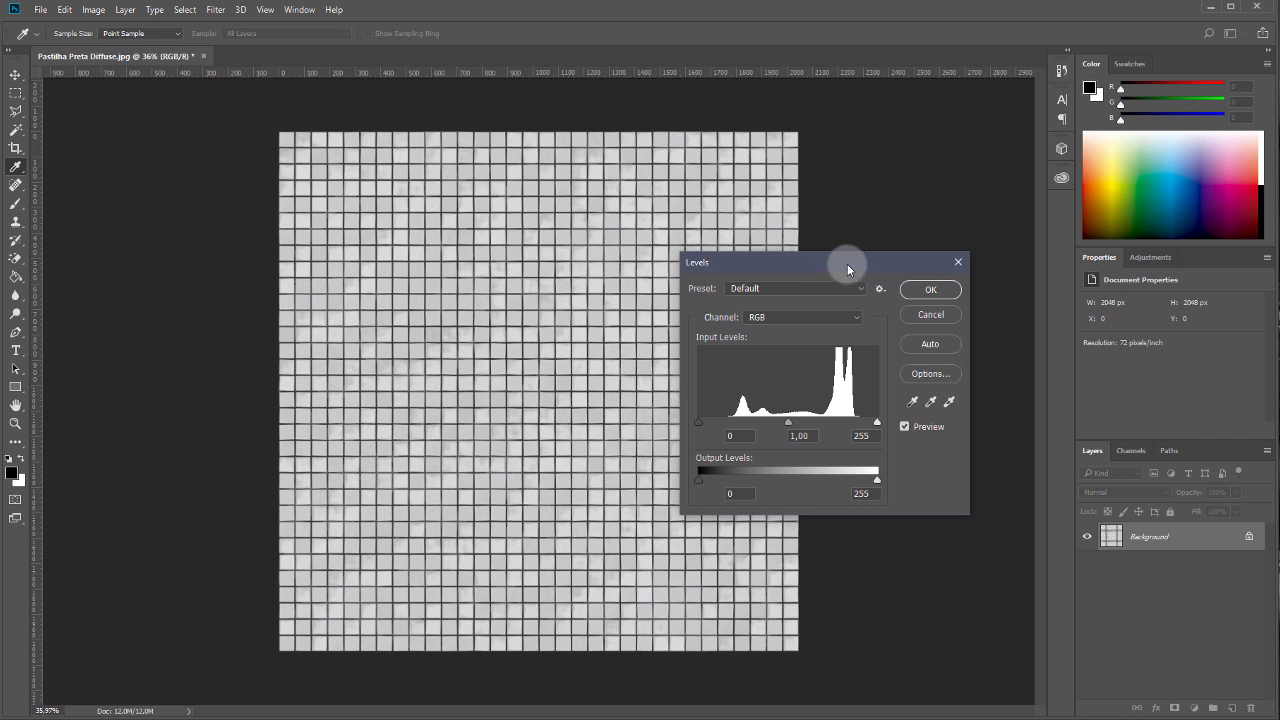
mouse_move(847, 264)
mouse_down()
mouse_move(827, 236)
mouse_move(850, 240)
mouse_up()
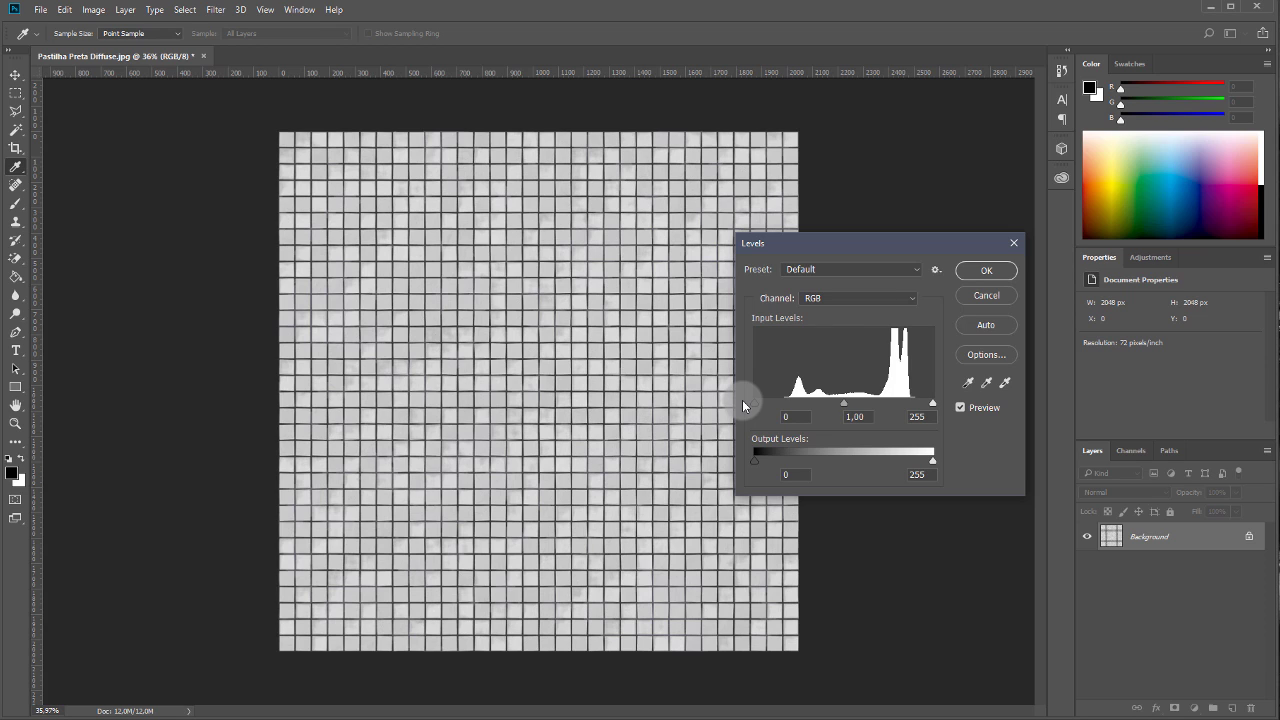
Try out the Levels white, black and midtone input sliders and reset the midtones to 1
mouse_move(934, 405)
mouse_down()
mouse_move(901, 402)
mouse_move(931, 402)
mouse_up()
double_click(921, 410)
mouse_move(755, 404)
mouse_down()
mouse_move(805, 407)
mouse_move(760, 412)
mouse_up()
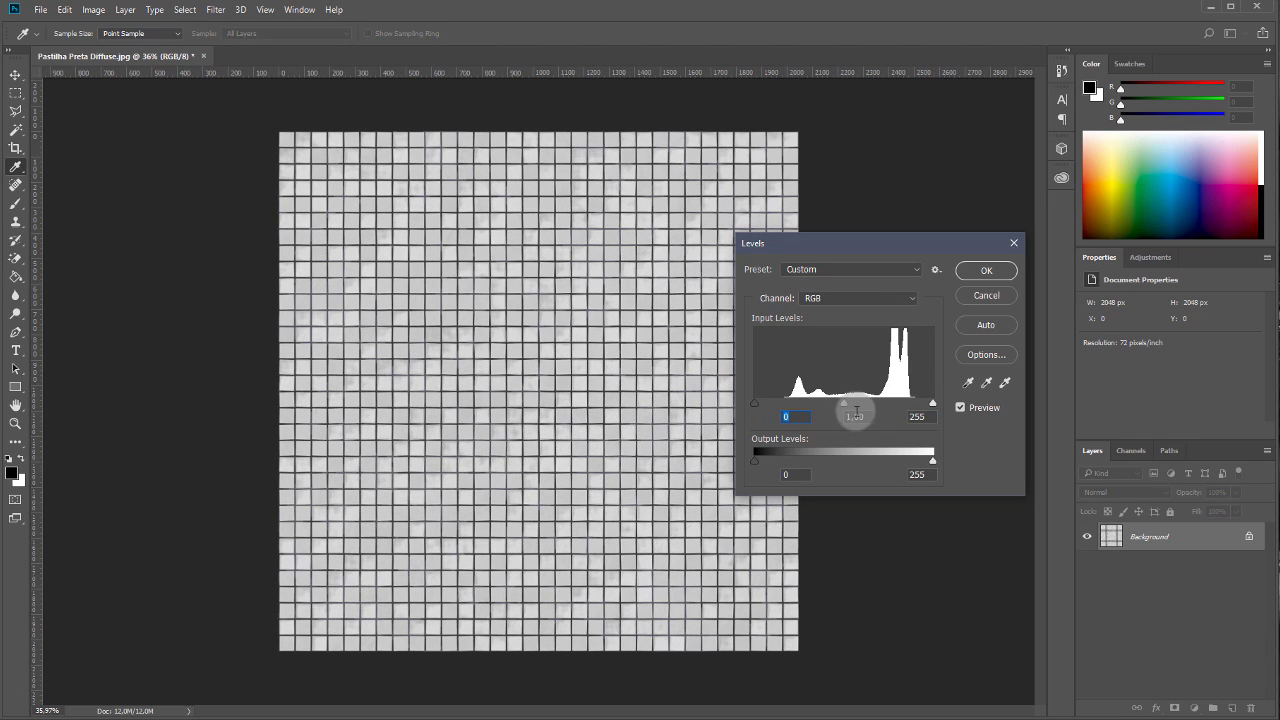
mouse_move(842, 403)
mouse_down()
mouse_move(892, 403)
mouse_move(806, 407)
mouse_move(865, 410)
mouse_move(851, 409)
mouse_up()
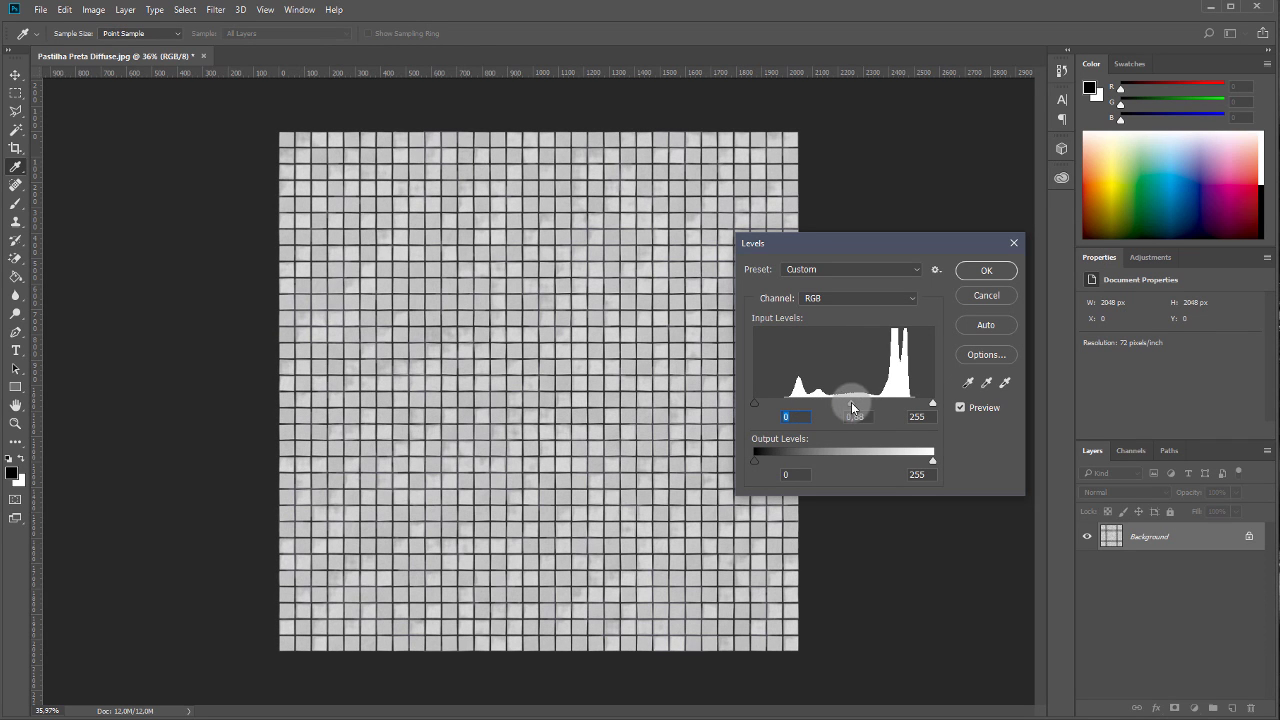
text(1)
key(Tab)
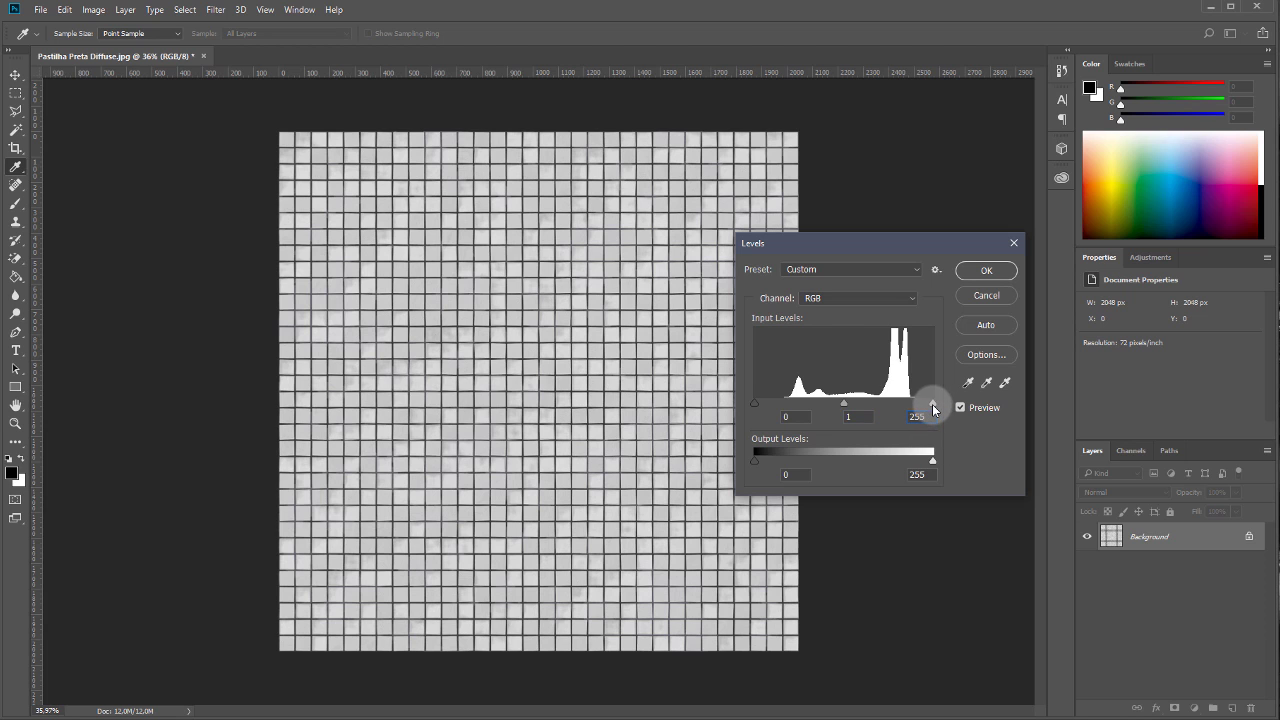
Apply Levels to the tile texture with input black 39, midtones 1.88 and white 216
drag(934, 408, 905, 402)
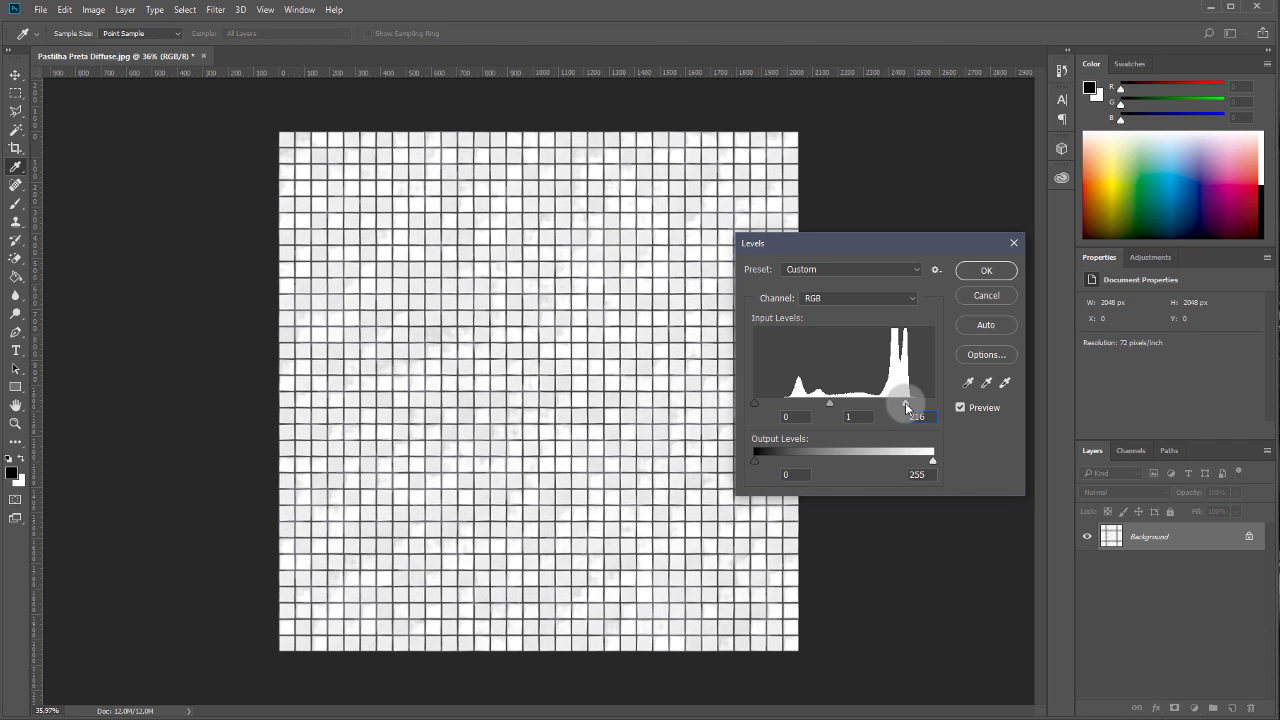
drag(753, 404, 783, 406)
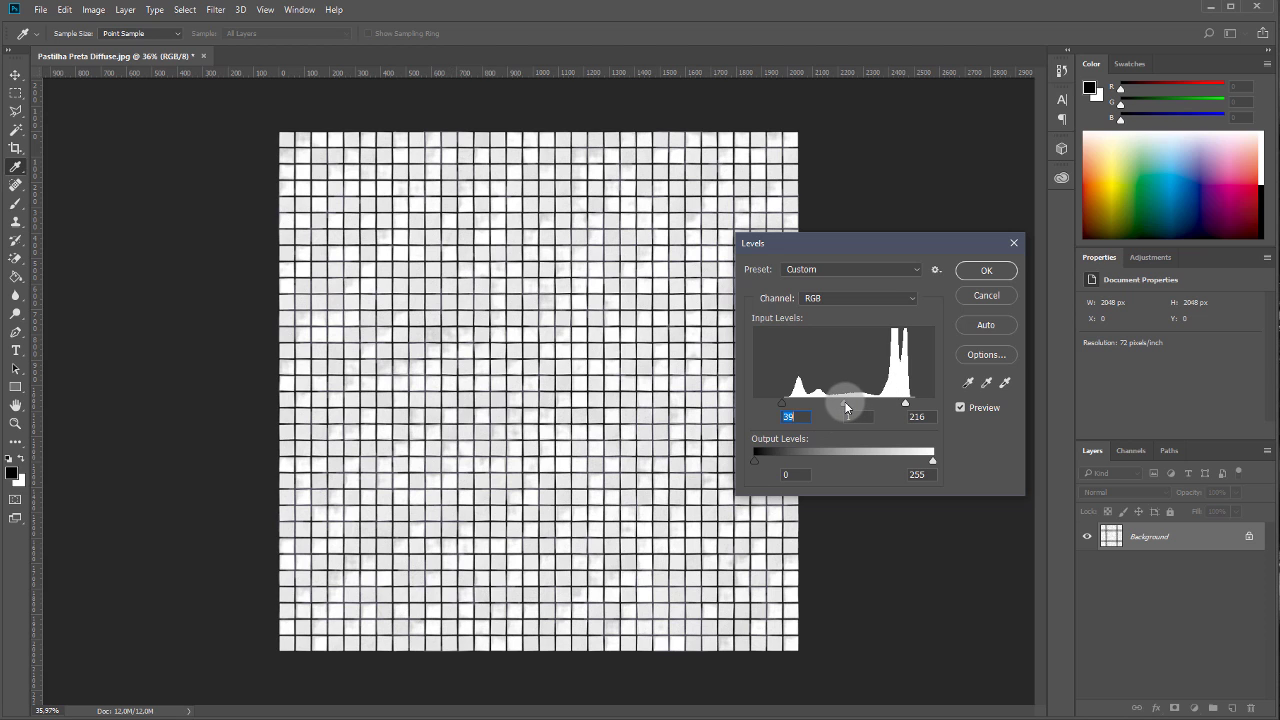
drag(850, 406, 810, 407)
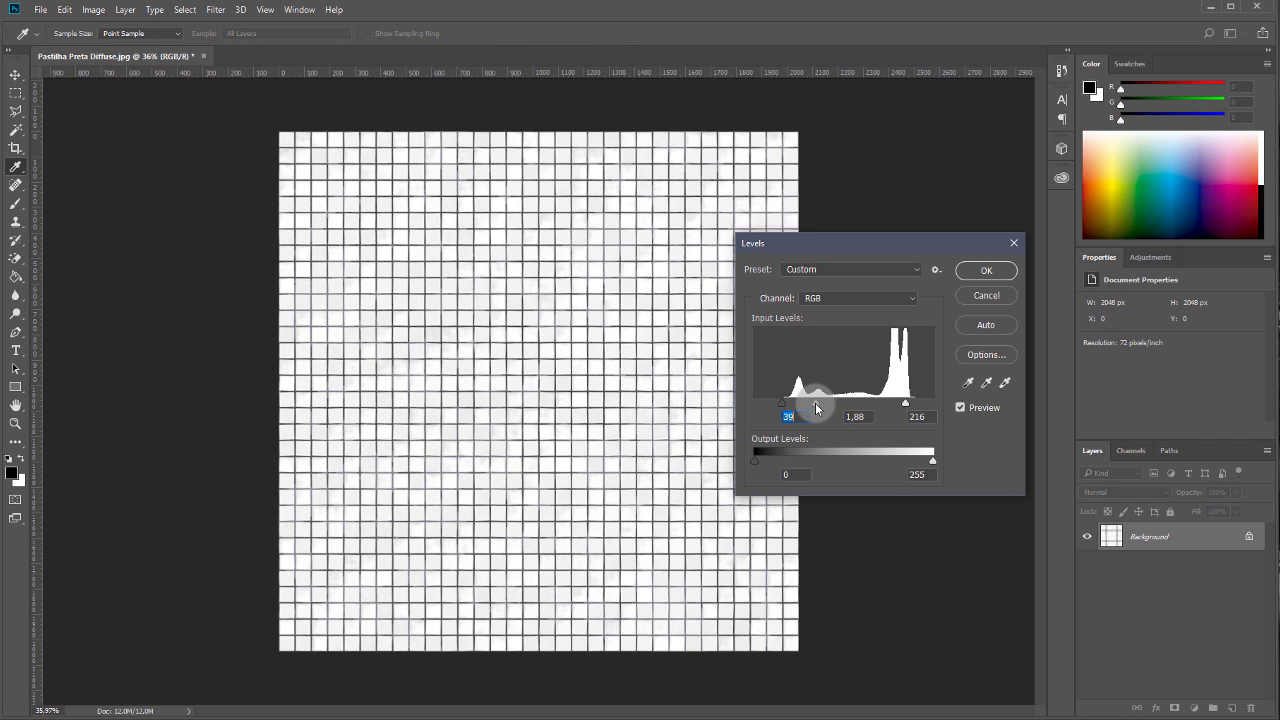
drag(810, 407, 815, 407)
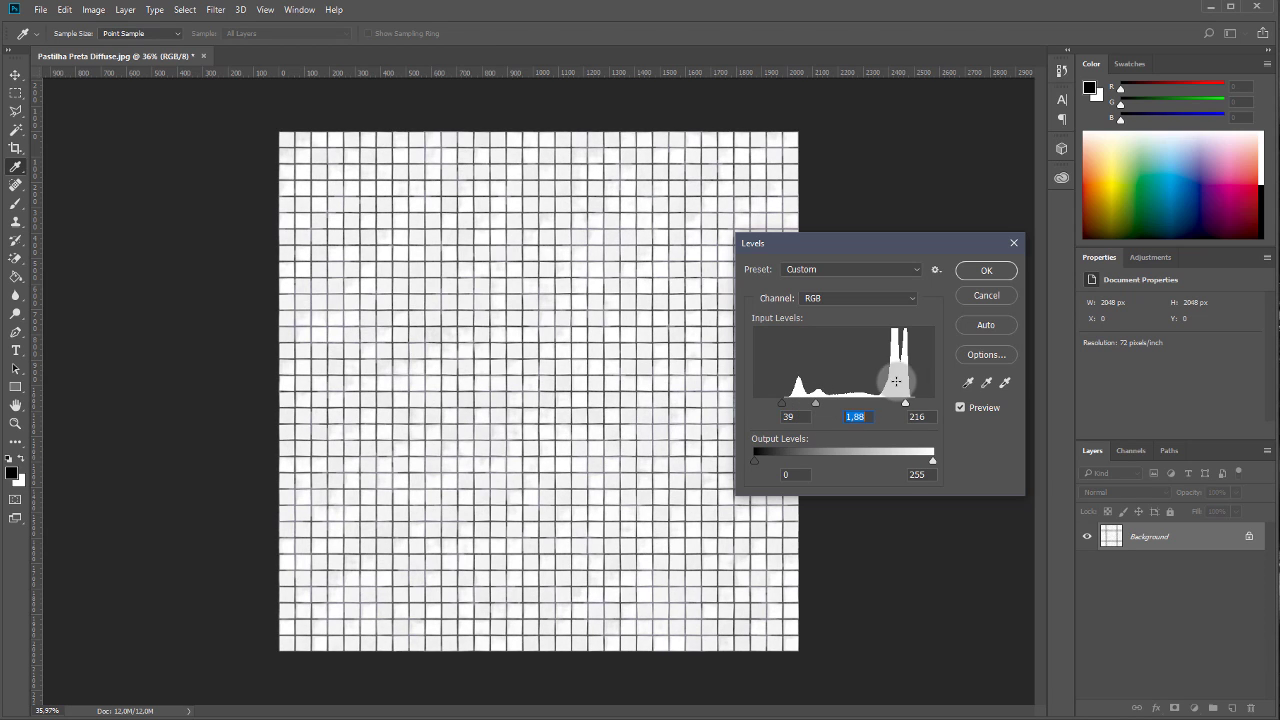
click(986, 269)
key(v)
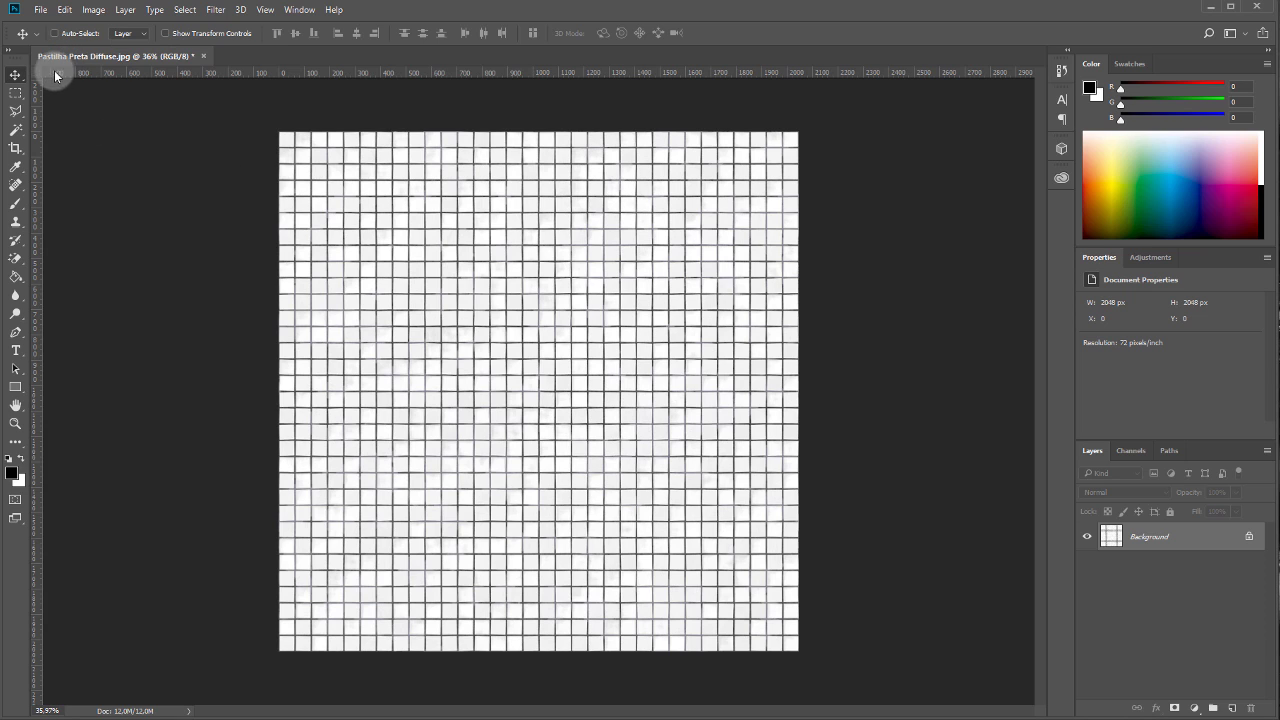
Save the texture to the desktop as the JPEG Pastilha Preta Bump.jpg with quality 10 and the Baseline ("Standard") format
click(40, 10)
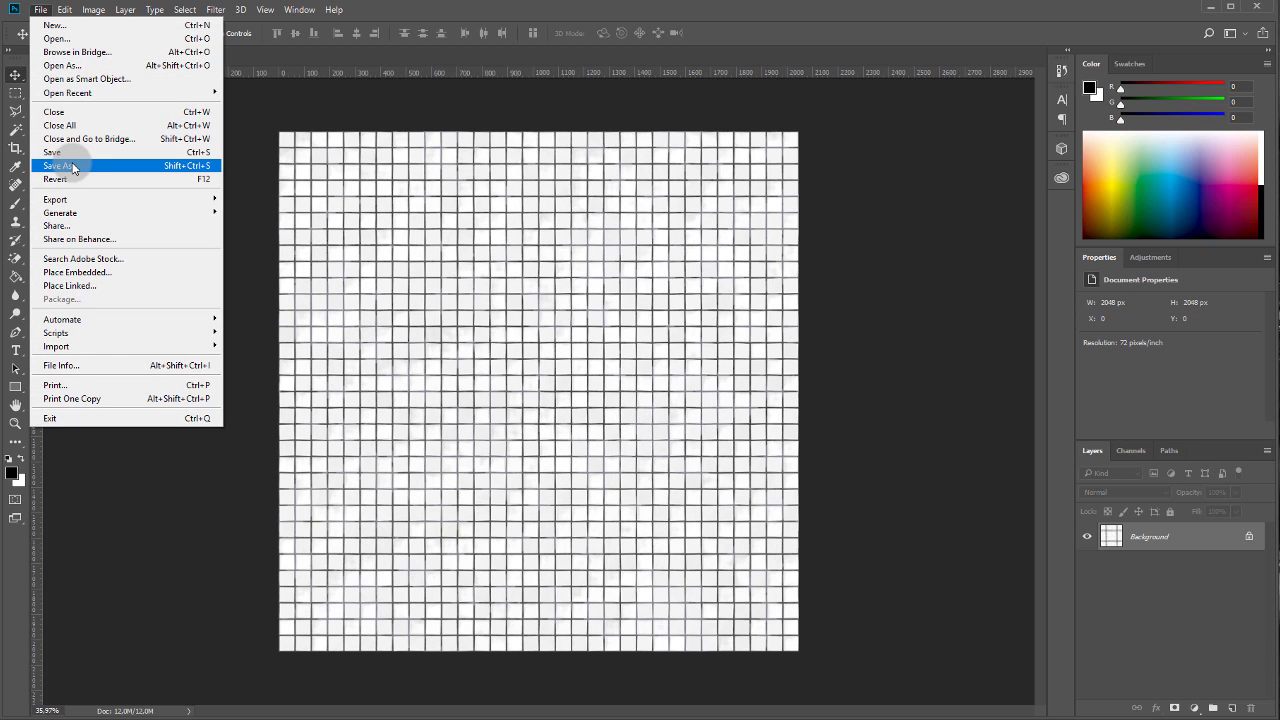
click(72, 167)
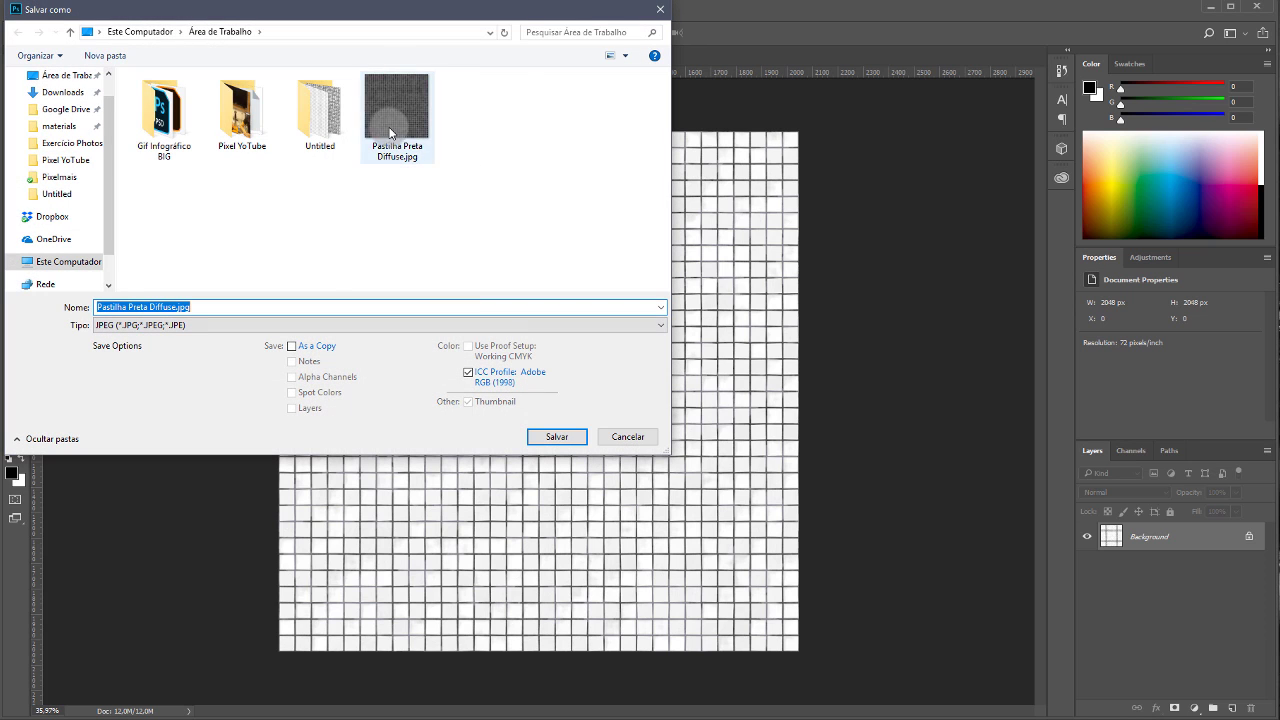
click(175, 307)
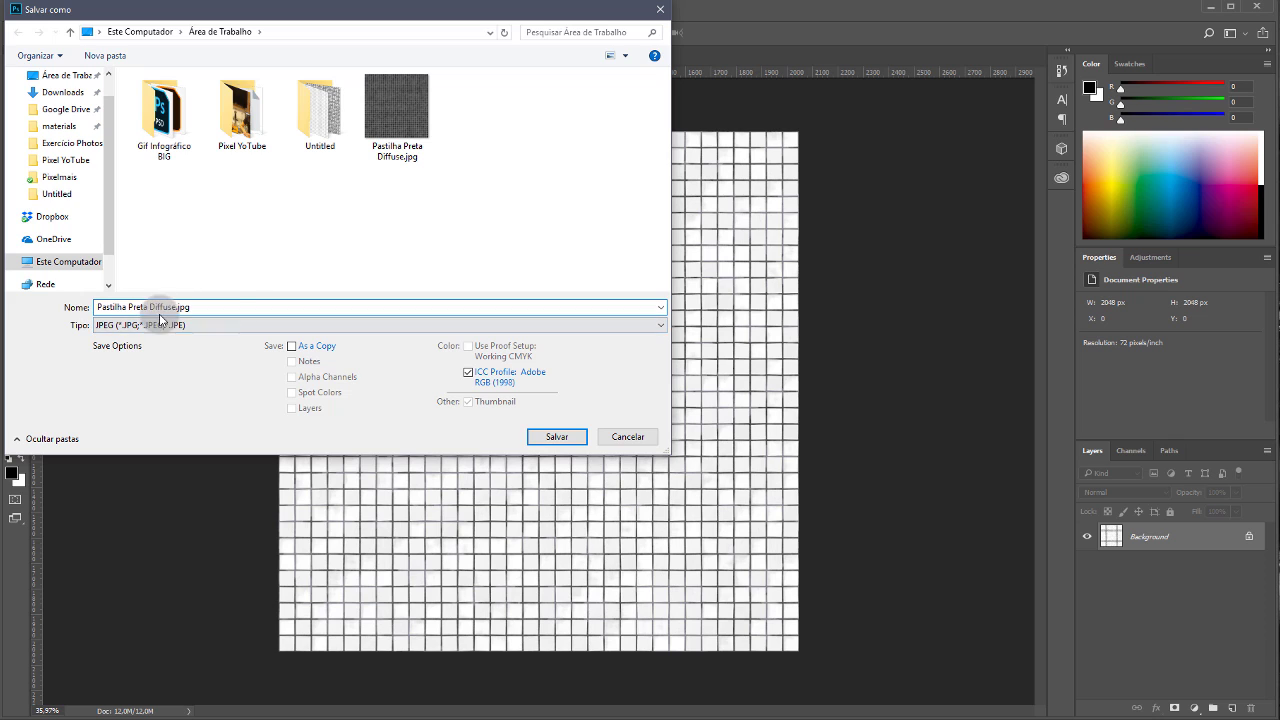
double_click(160, 307)
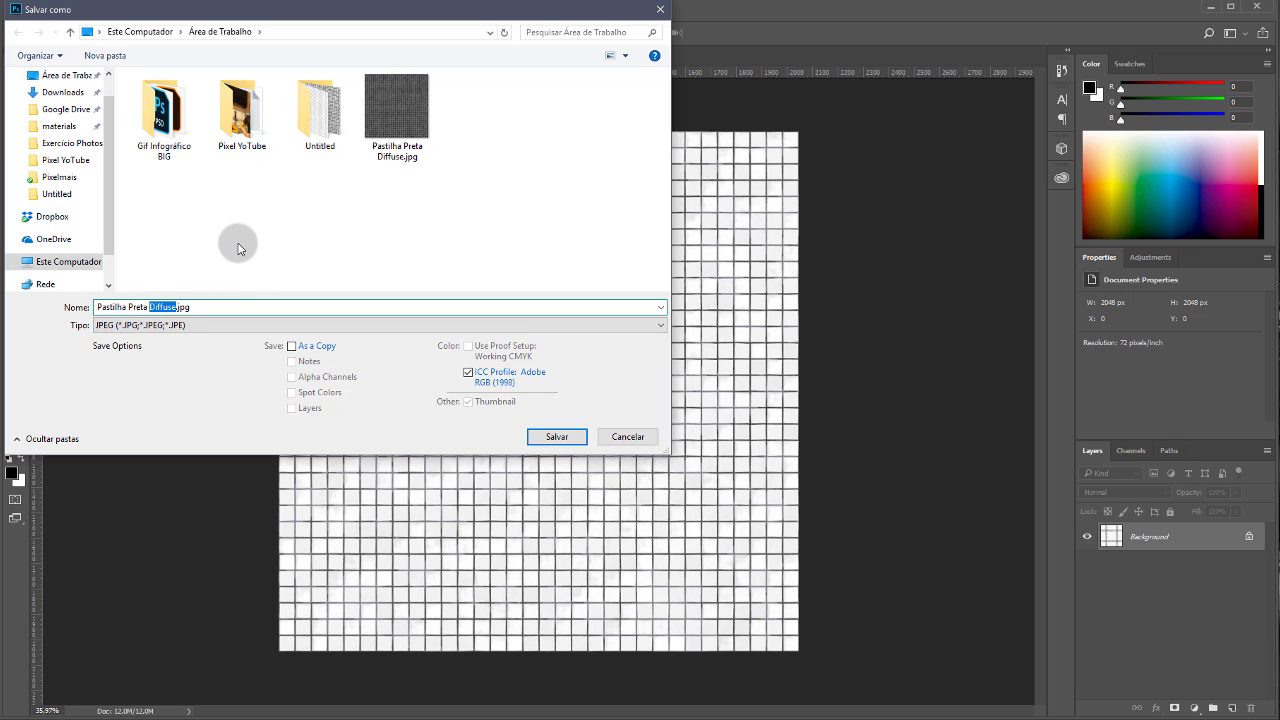
text(Bump)
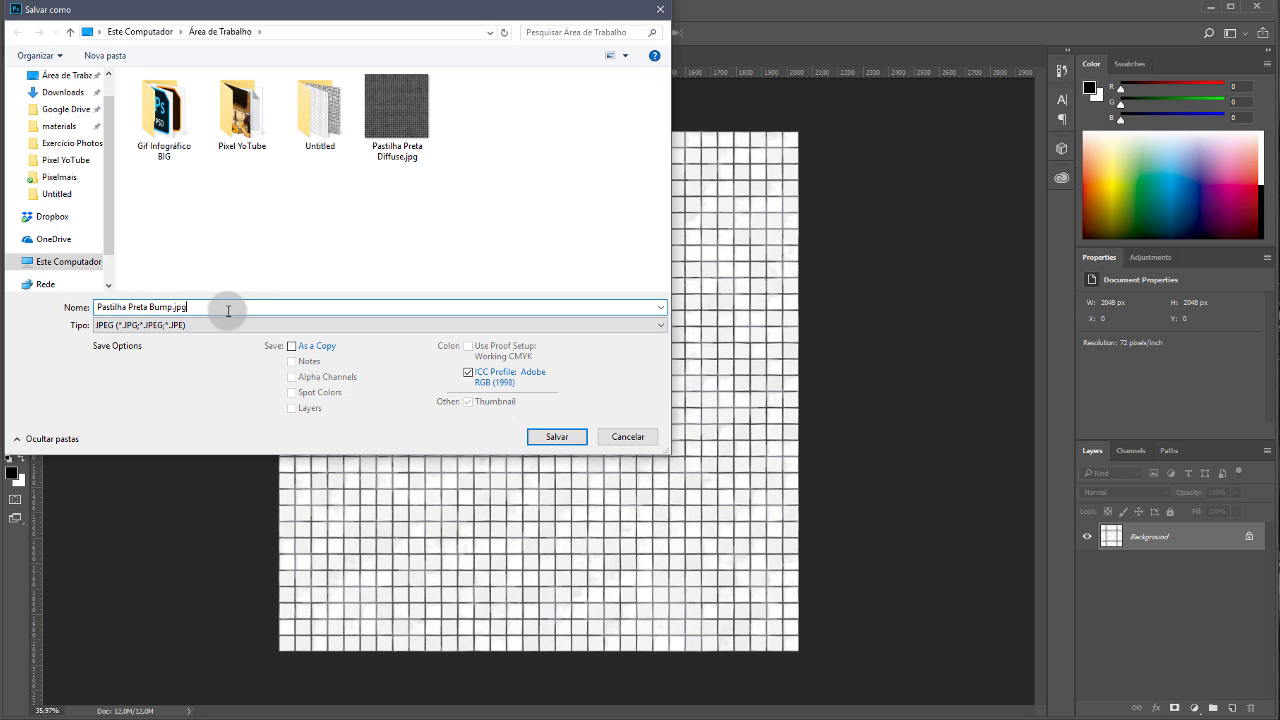
click(558, 440)
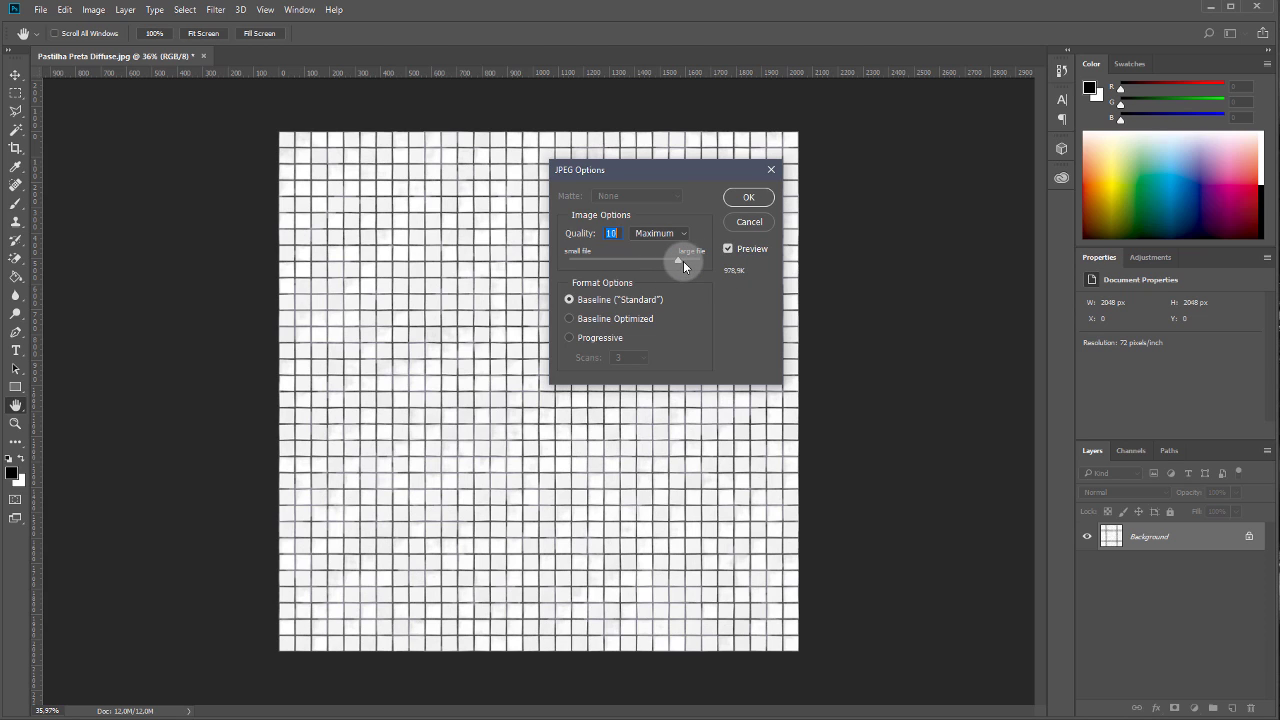
mouse_move(684, 262)
mouse_down()
mouse_move(699, 263)
mouse_move(660, 258)
mouse_up()
drag(658, 261, 673, 261)
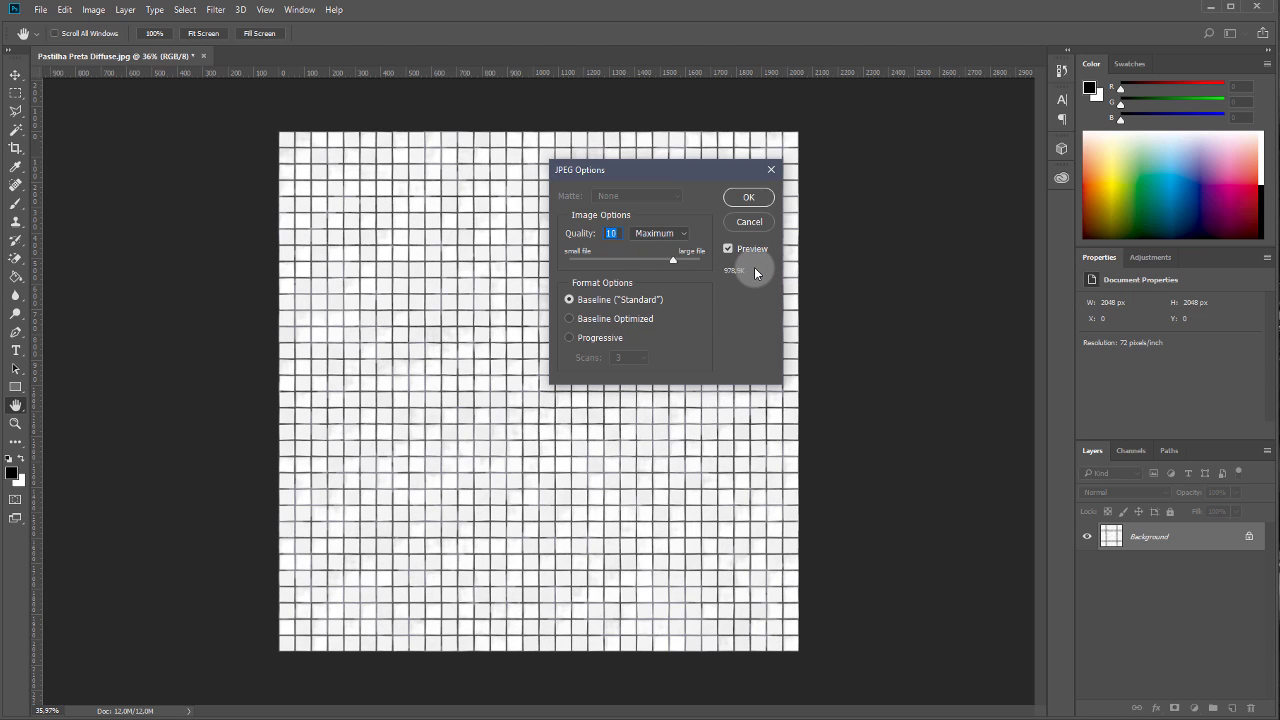
click(745, 197)
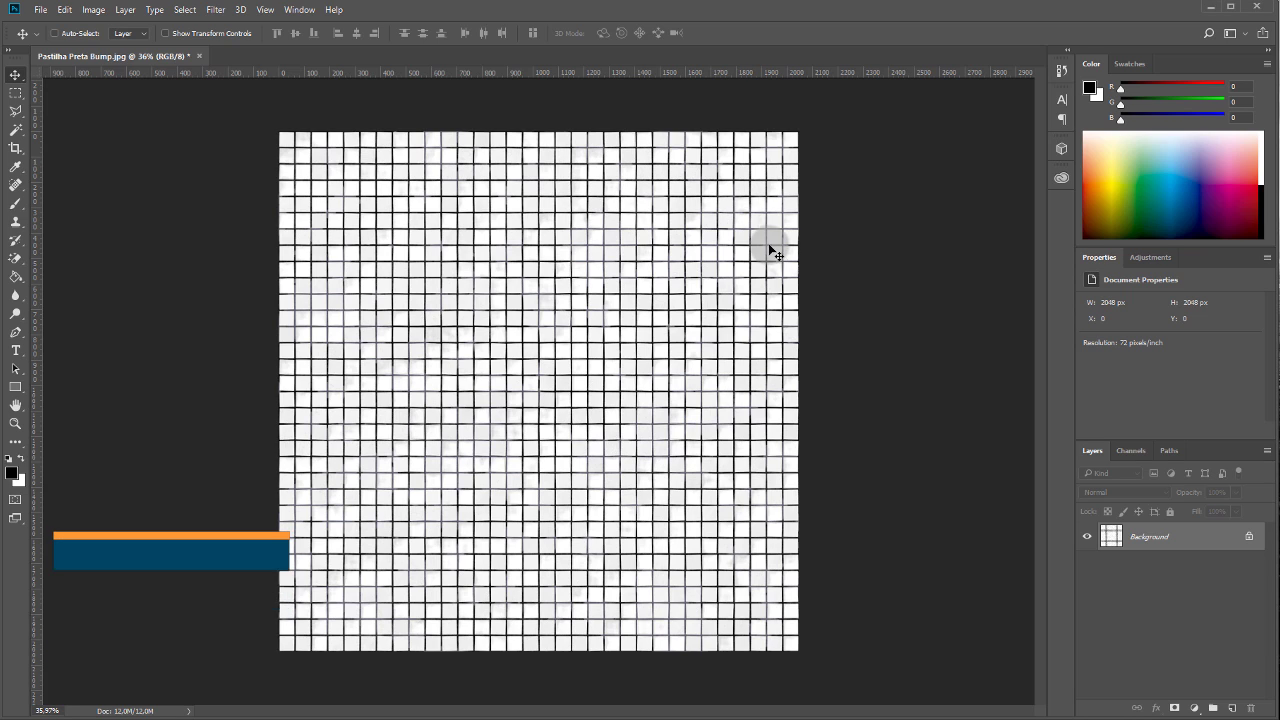
Undo the edits back to the desaturated dark texture, invert it again and inspect the tiles
key(ctrl+alt+z)
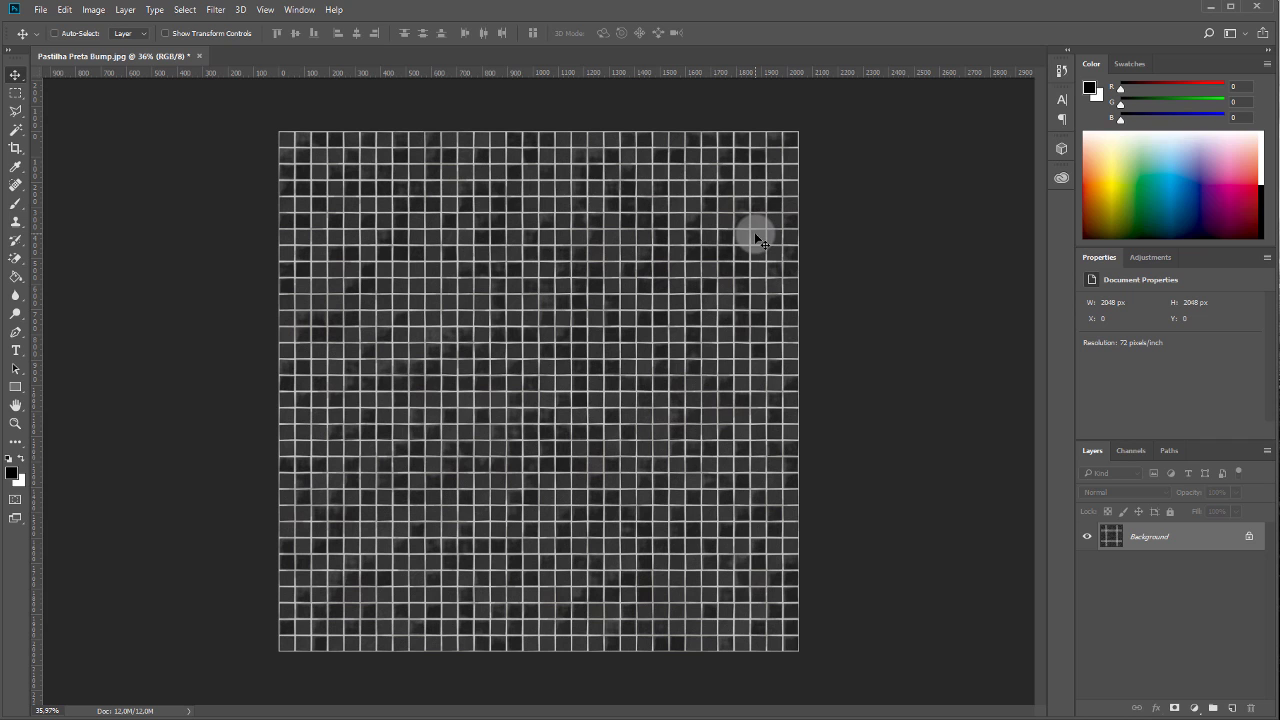
key(ctrl+i)
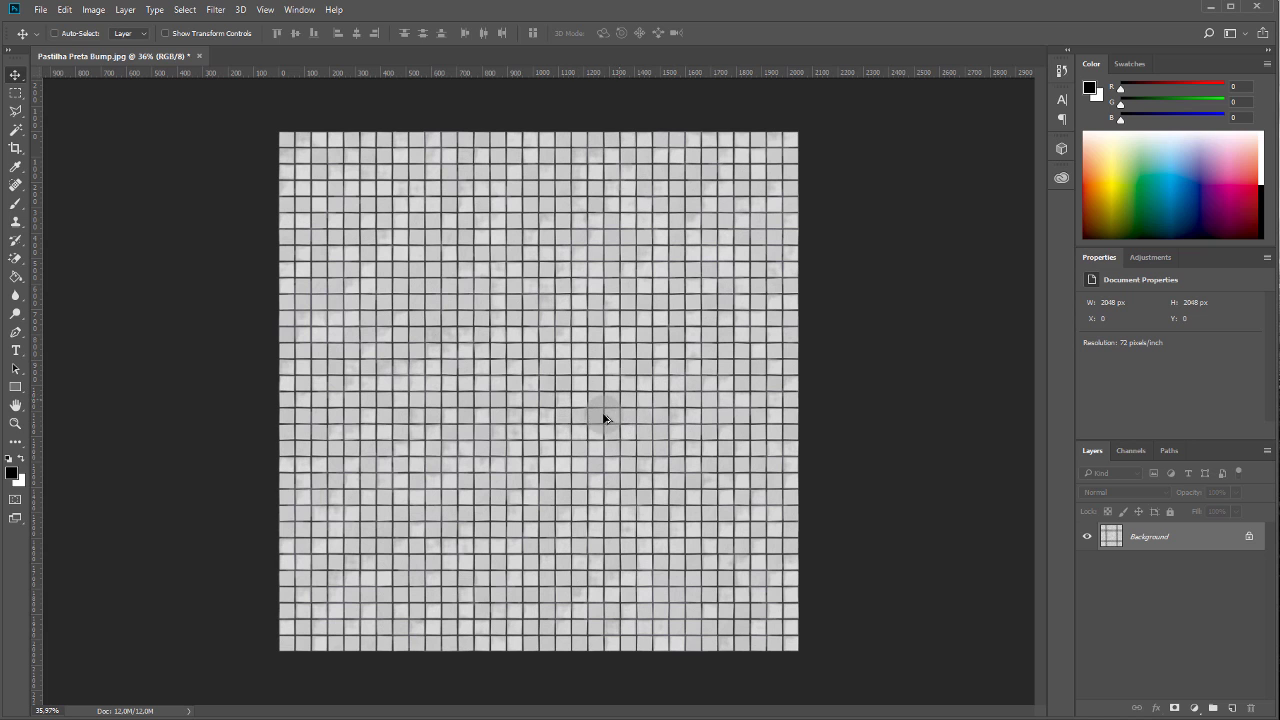
scroll(602, 419, up, 2)
scroll(600, 421, up, 3)
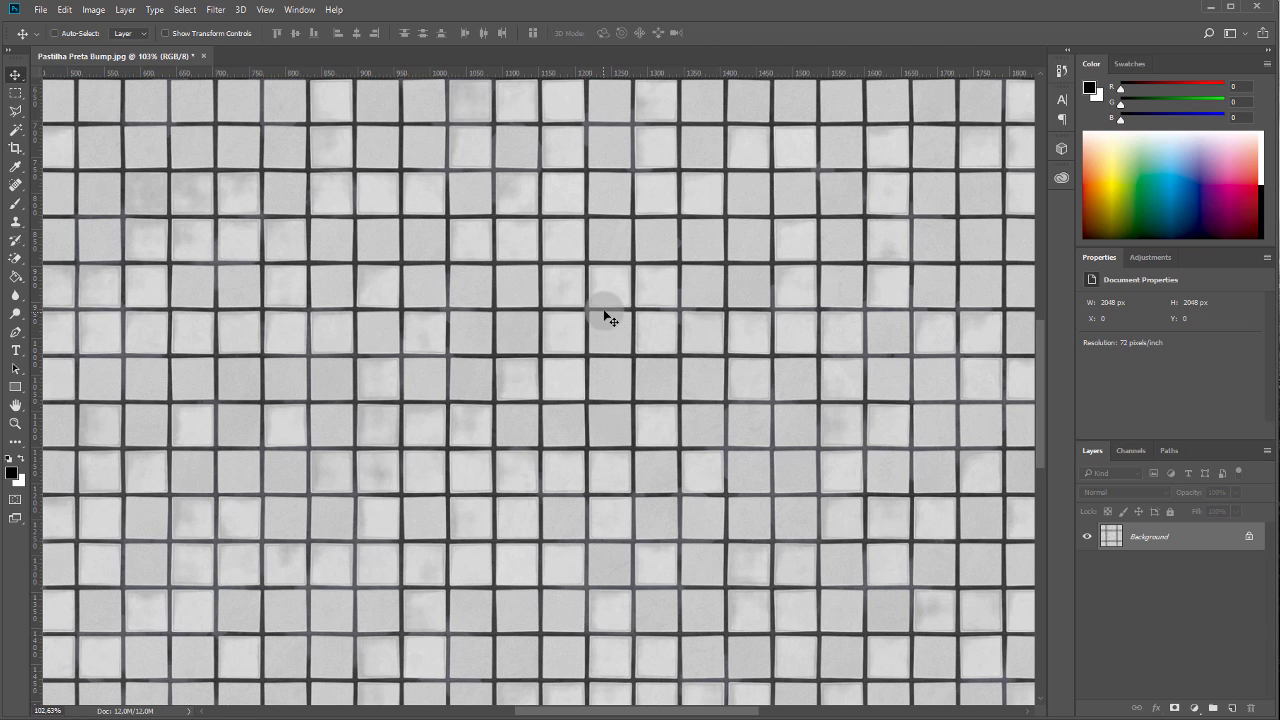
scroll(588, 300, down, 5)
scroll(591, 303, down, 1)
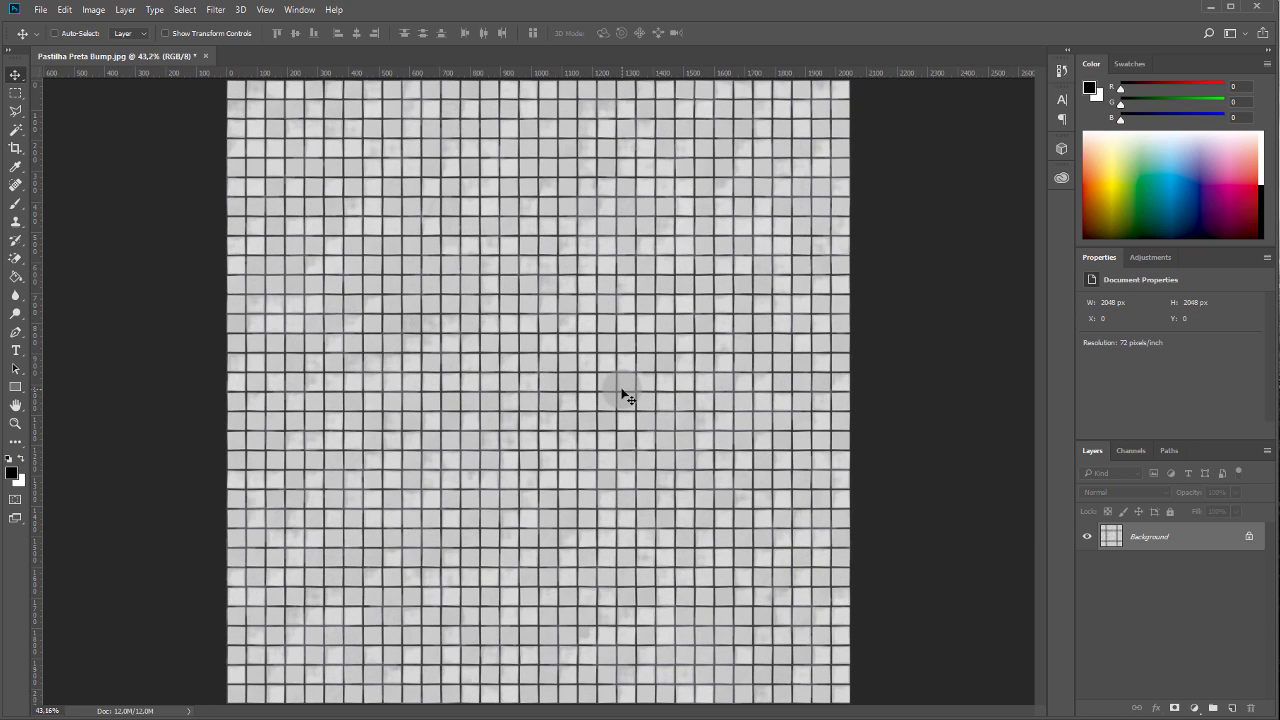
Apply Levels to the inverted tile texture with input midtones 0.32 and white 220
key(ctrl)
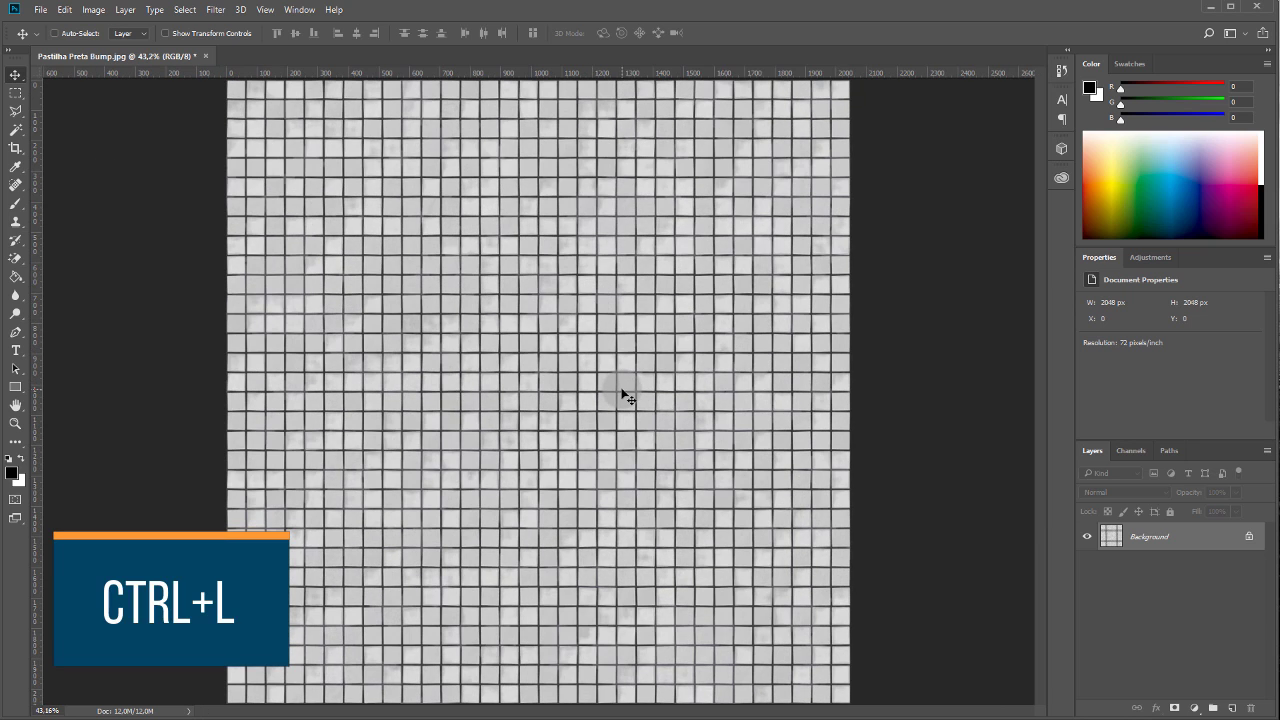
key(ctrl+l)
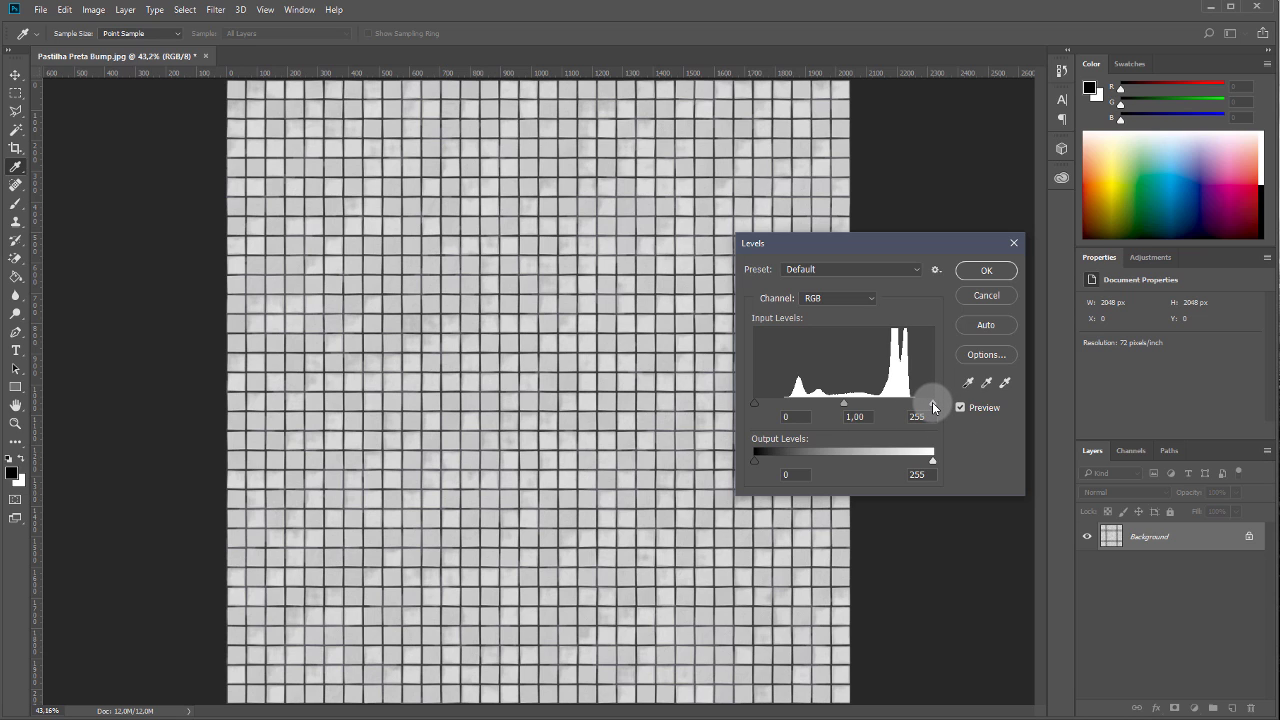
drag(932, 406, 909, 403)
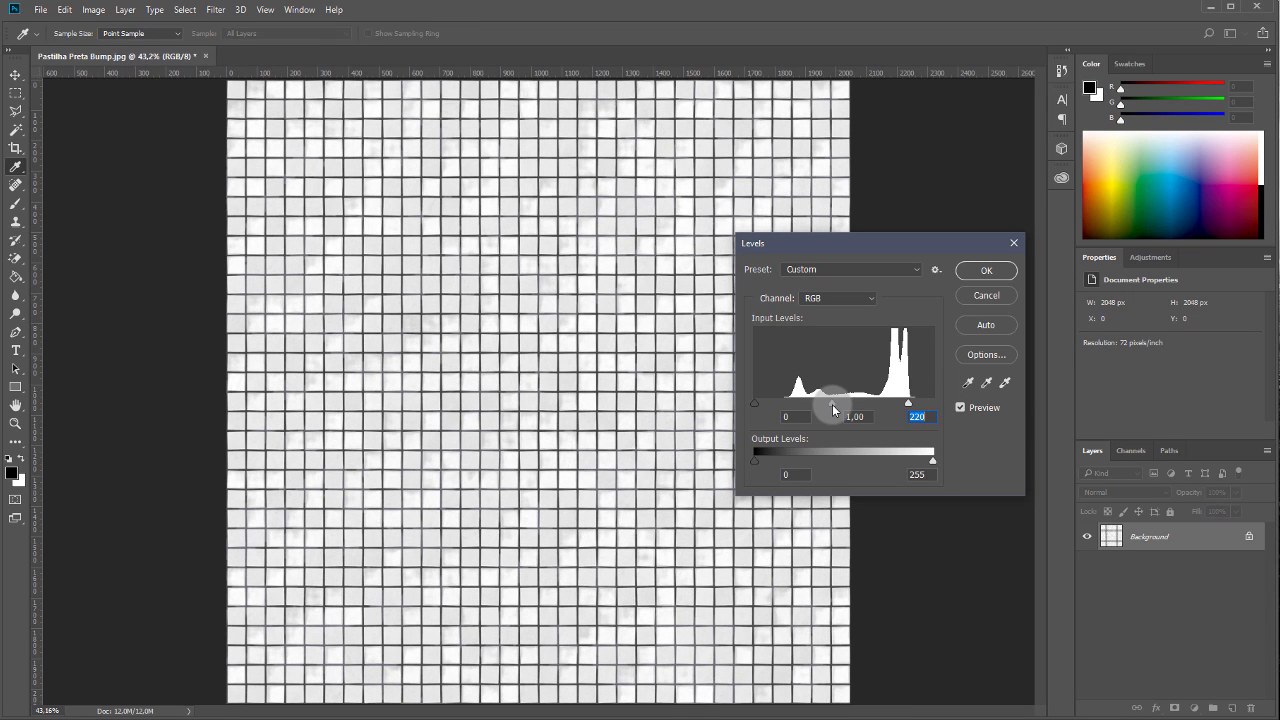
drag(832, 404, 891, 404)
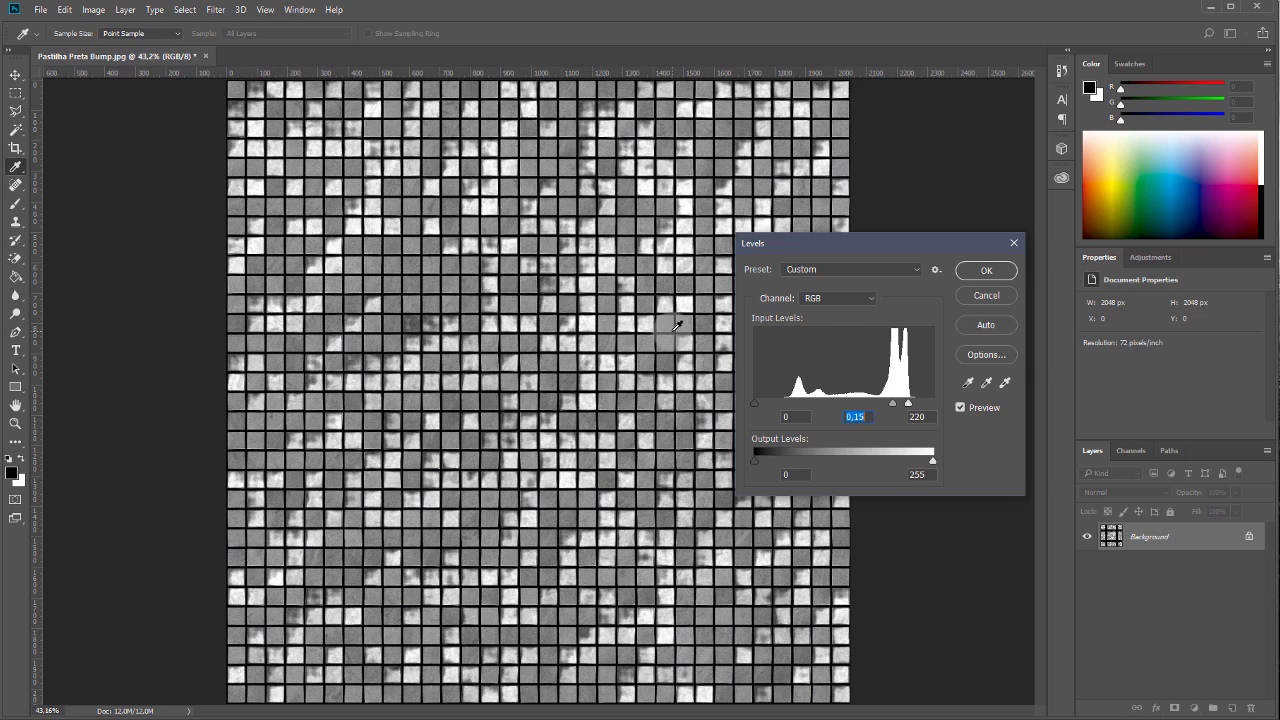
drag(892, 403, 878, 408)
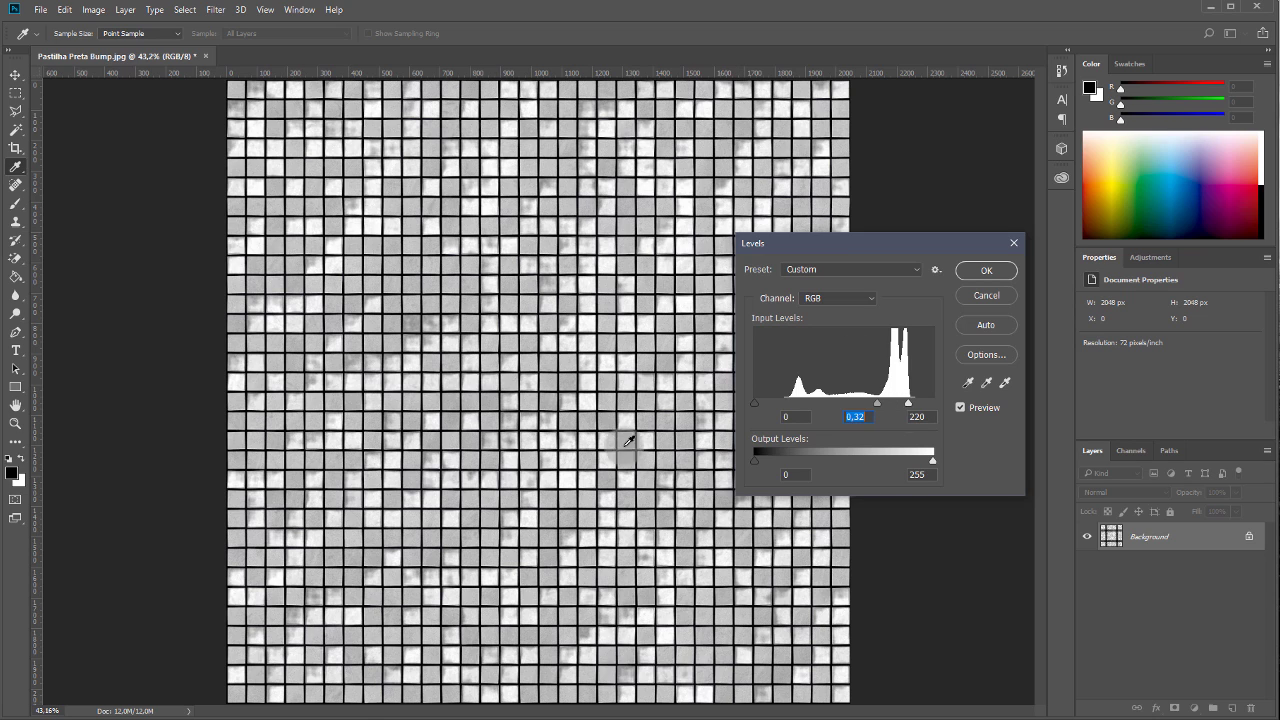
click(985, 272)
key(v)
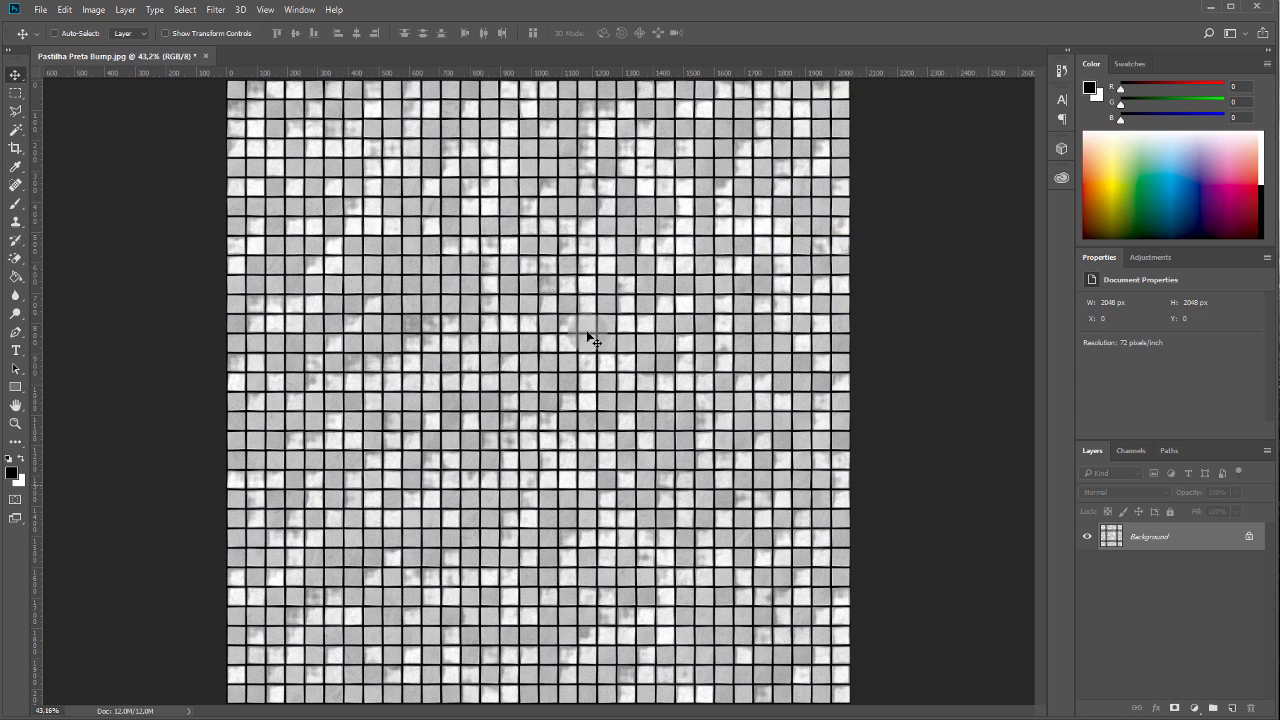
Save the texture to the desktop as the JPEG Pastilha Preta Glossiness.jpg with quality 10 and the Baseline ("Standard") format
click(42, 5)
click(97, 167)
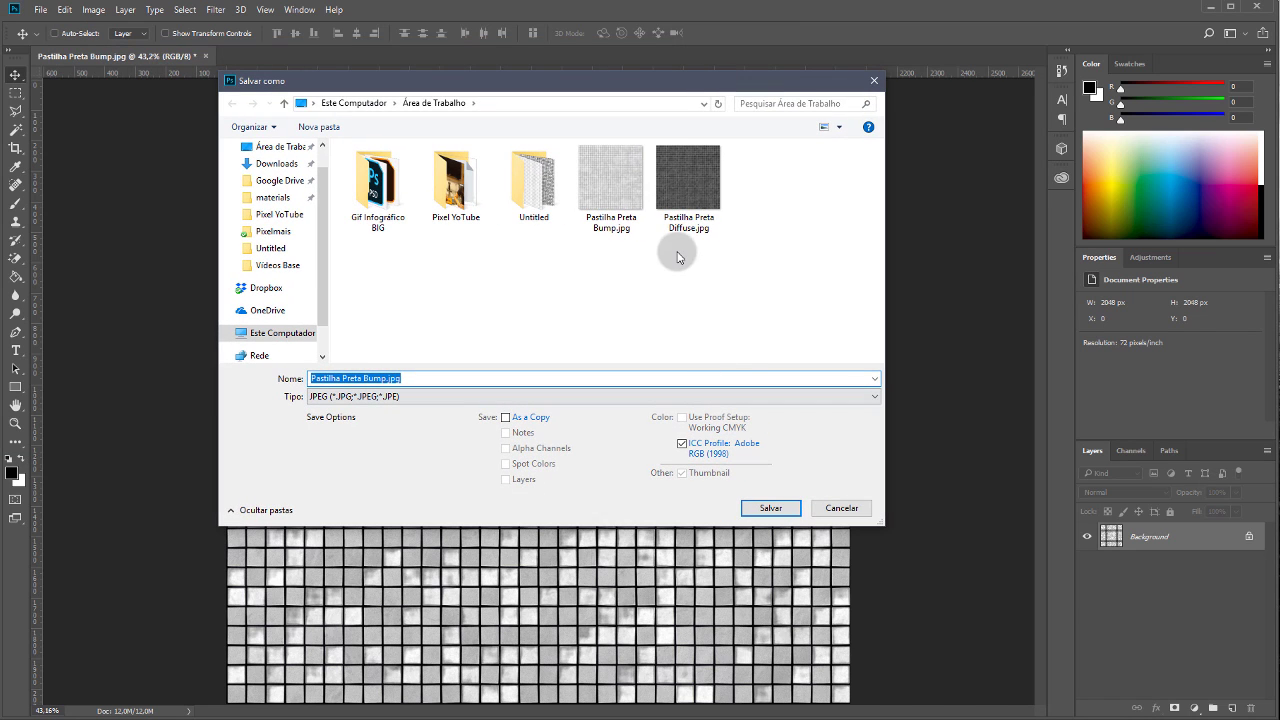
click(401, 378)
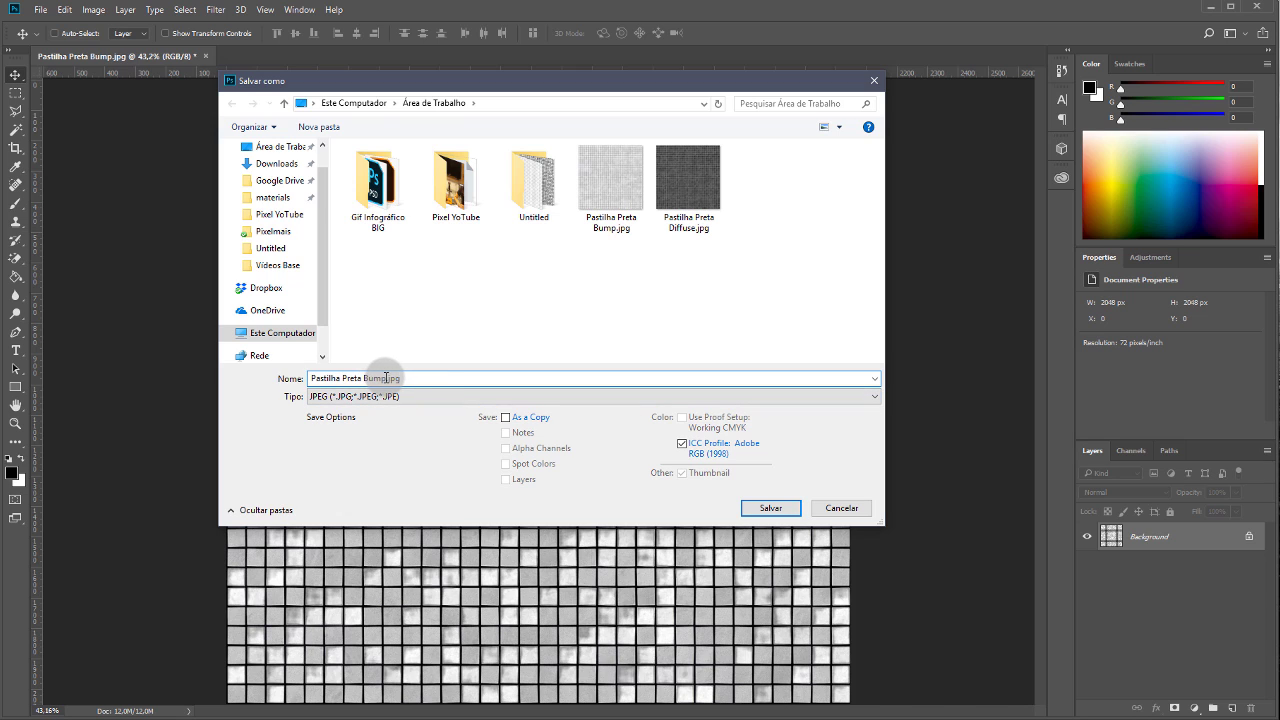
mouse_move(363, 378)
mouse_down()
mouse_move(401, 378)
mouse_move(386, 378)
mouse_up()
text(Glossiness)
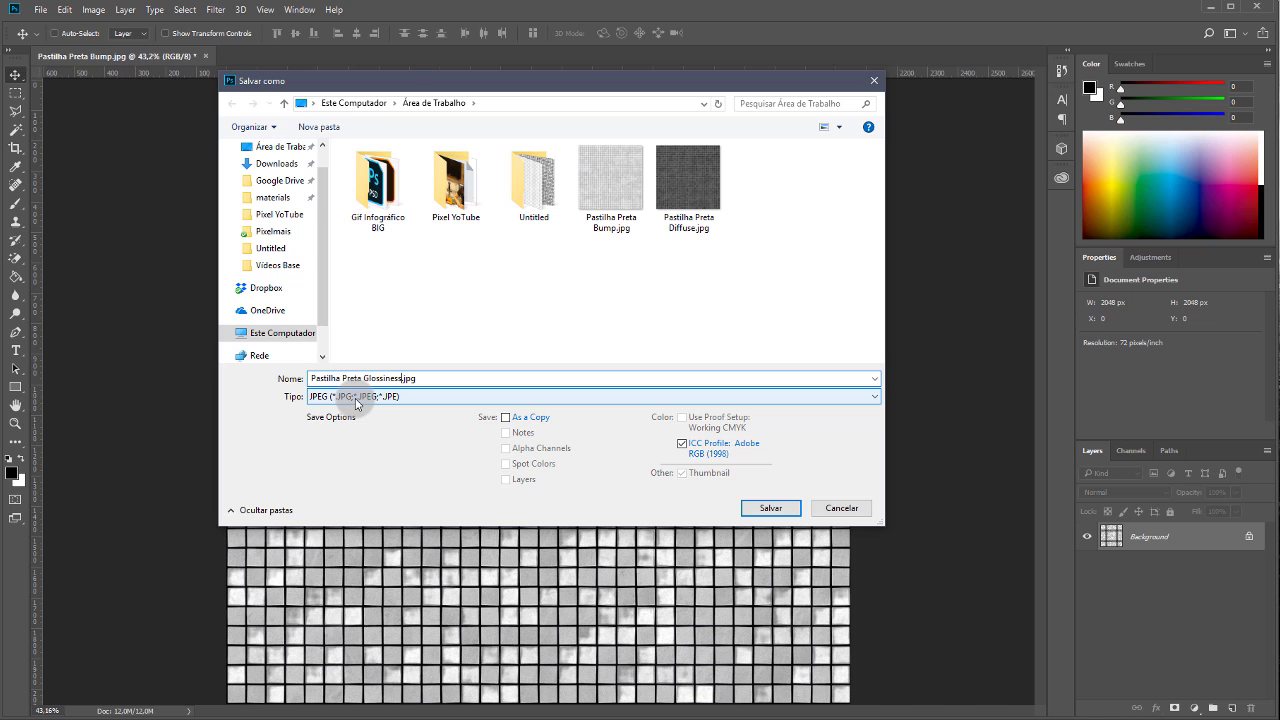
click(775, 511)
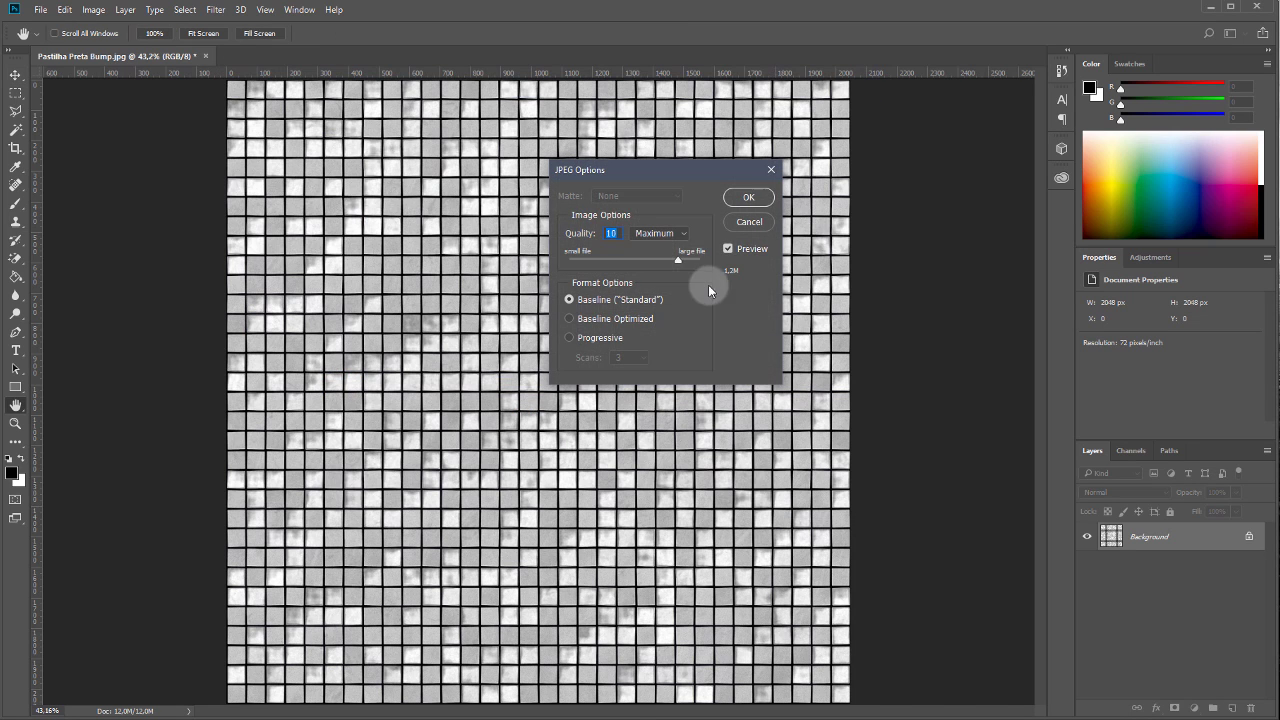
click(767, 205)
key(v)
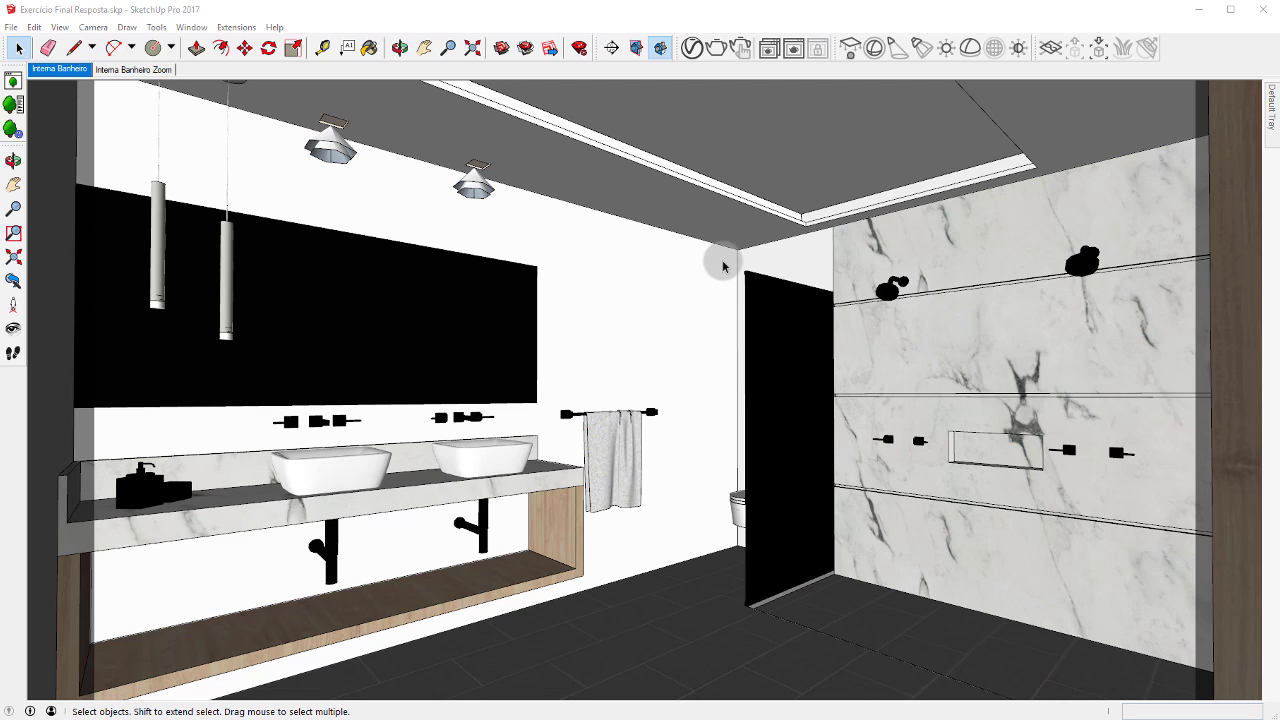
Switch to the SketchUp bathroom model and create a Generic V-Ray material named Pastilha Preta
click(692, 49)
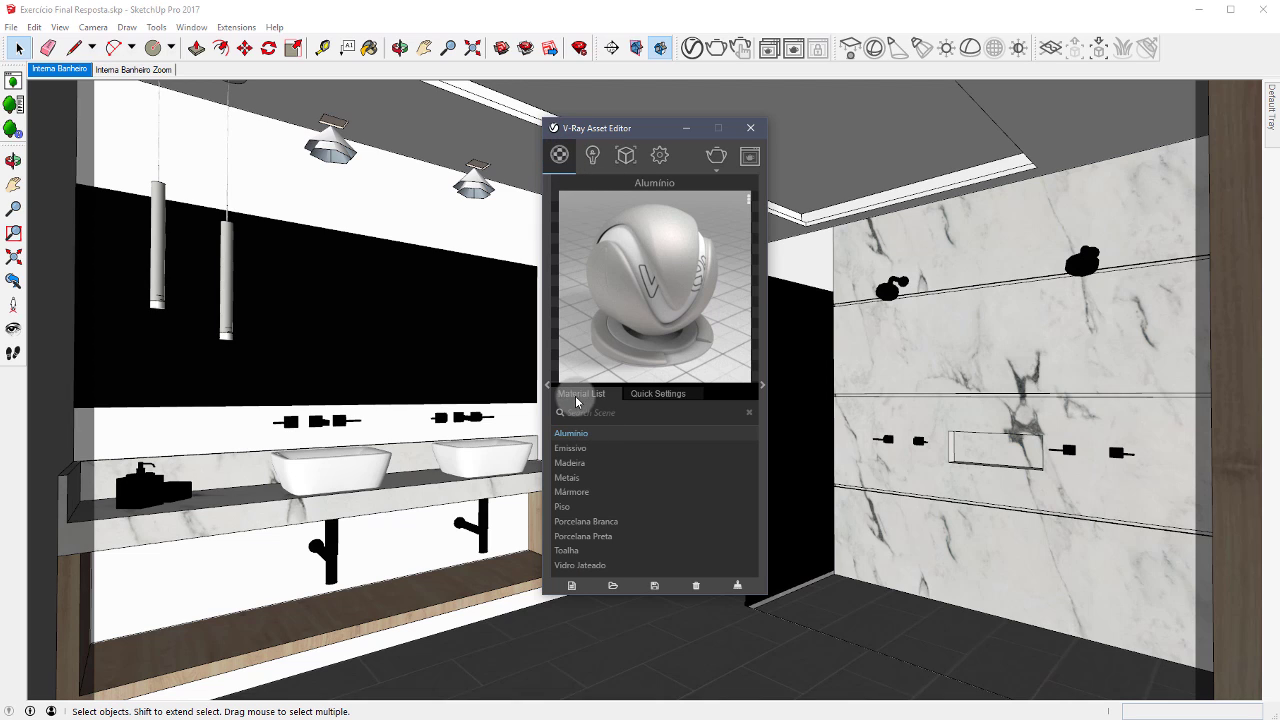
click(572, 587)
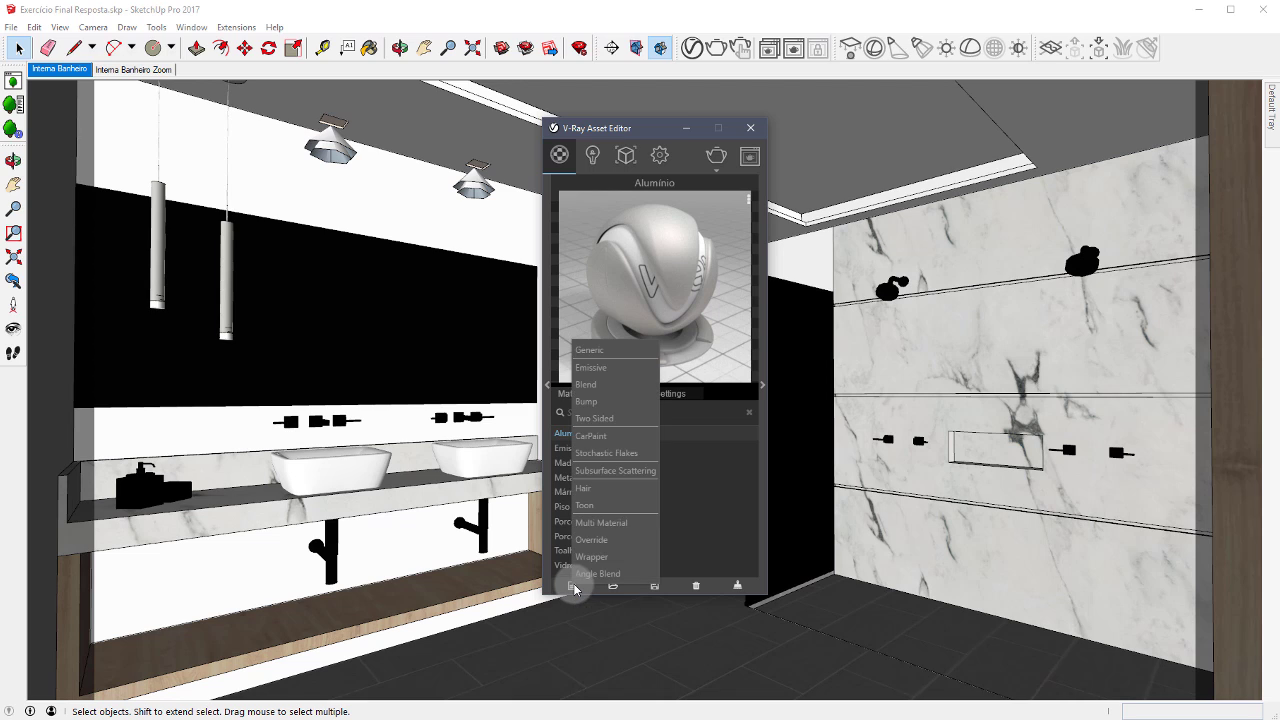
click(593, 349)
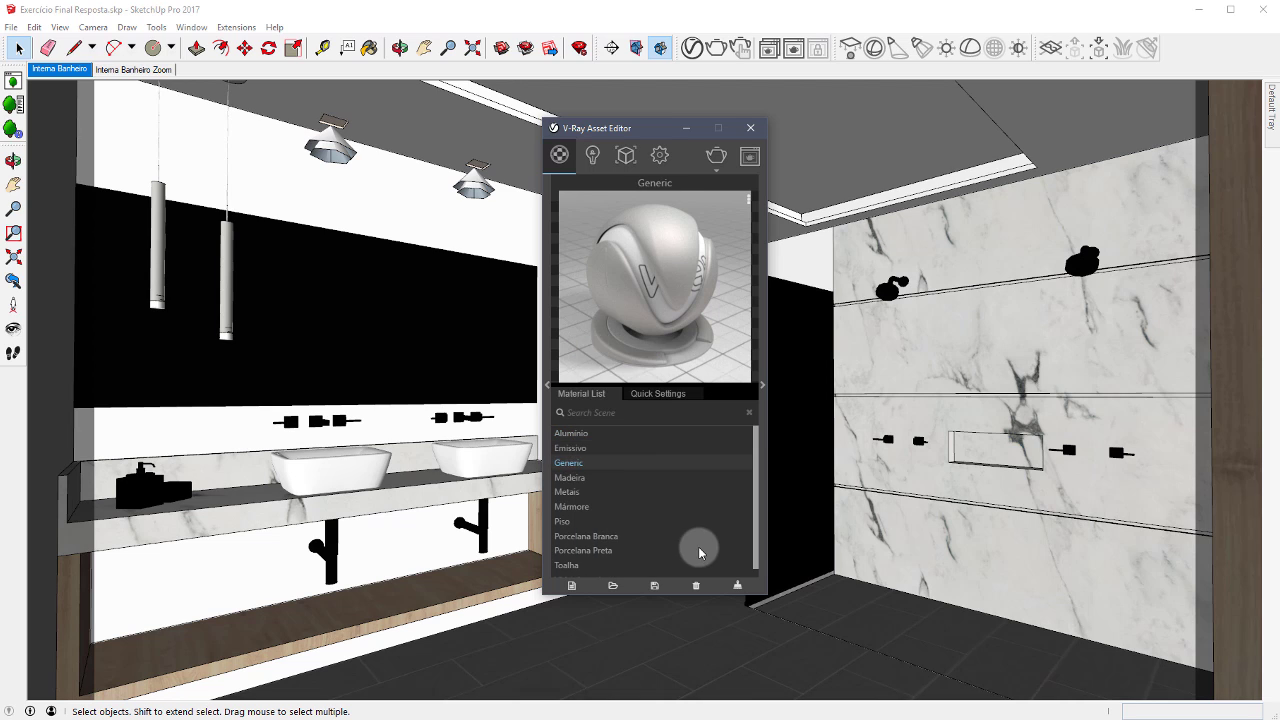
double_click(585, 463)
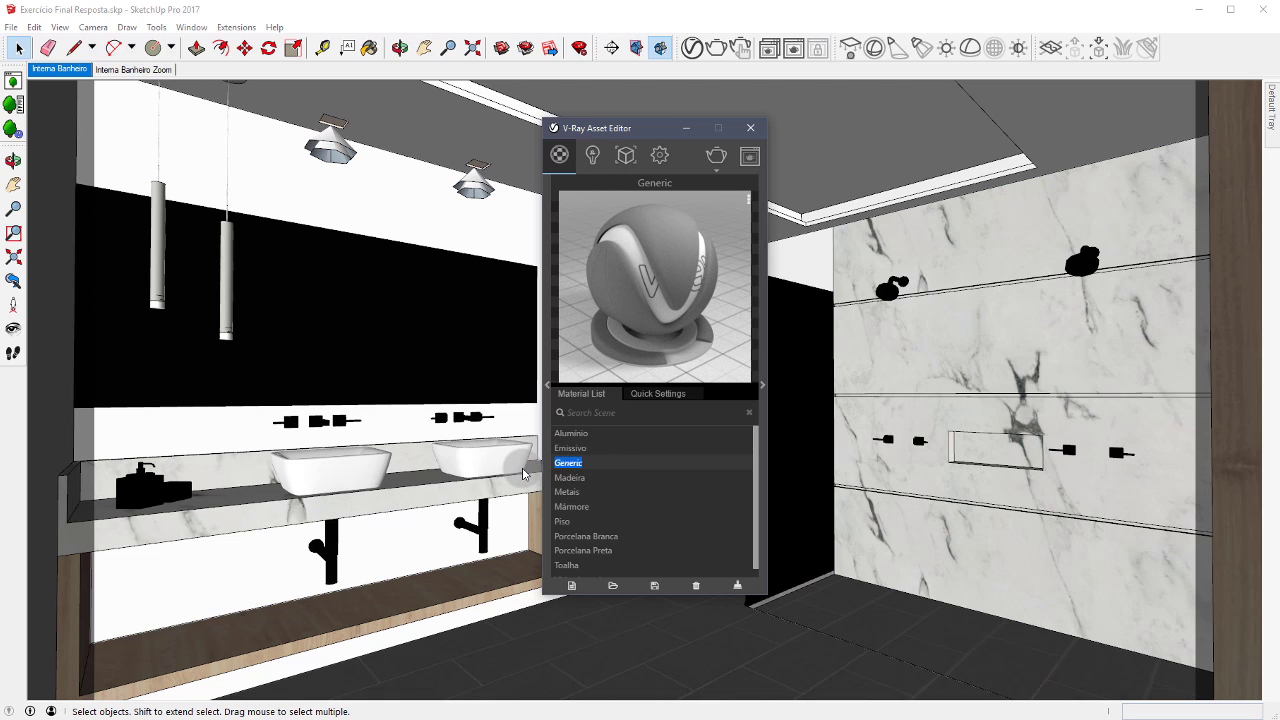
text(Pastilha Preta)
key(Return)
click(586, 508)
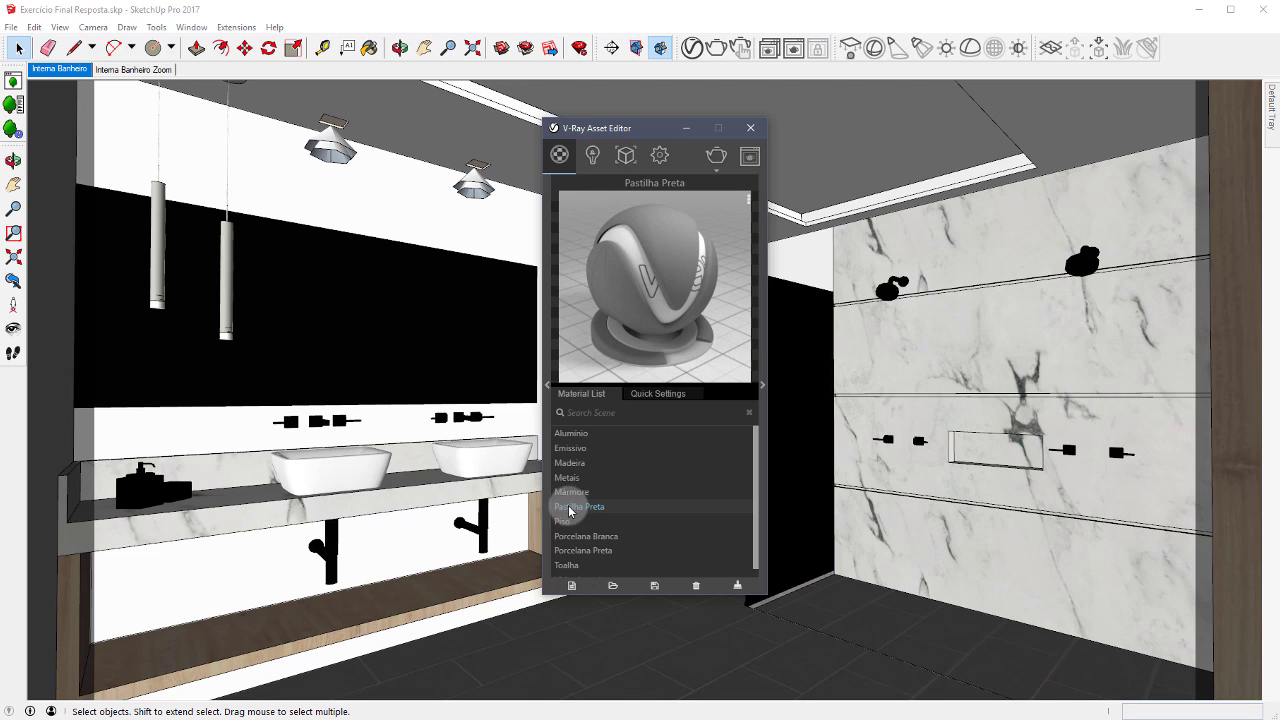
click(690, 163)
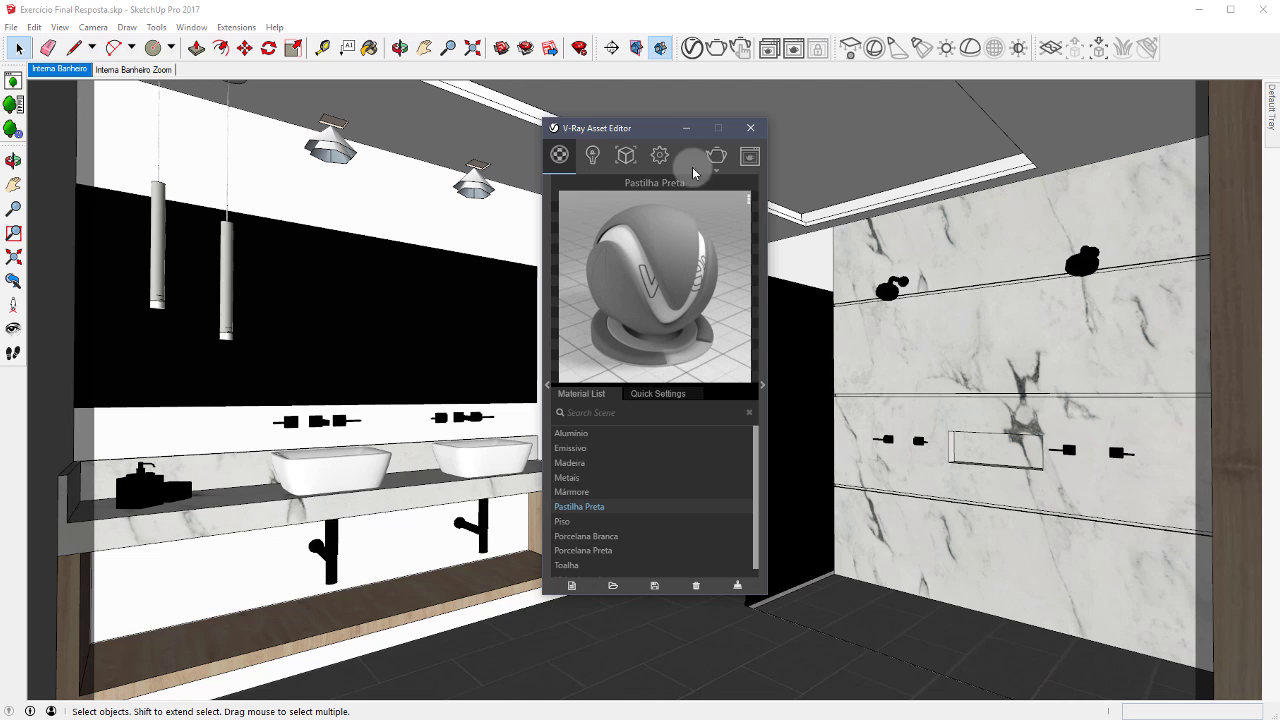
Load Pastilha Preta Diffuse.jpg from the desktop as a Bitmap texture for the Pastilha Preta material's diffuse color
click(672, 396)
scroll(750, 465, down, 2)
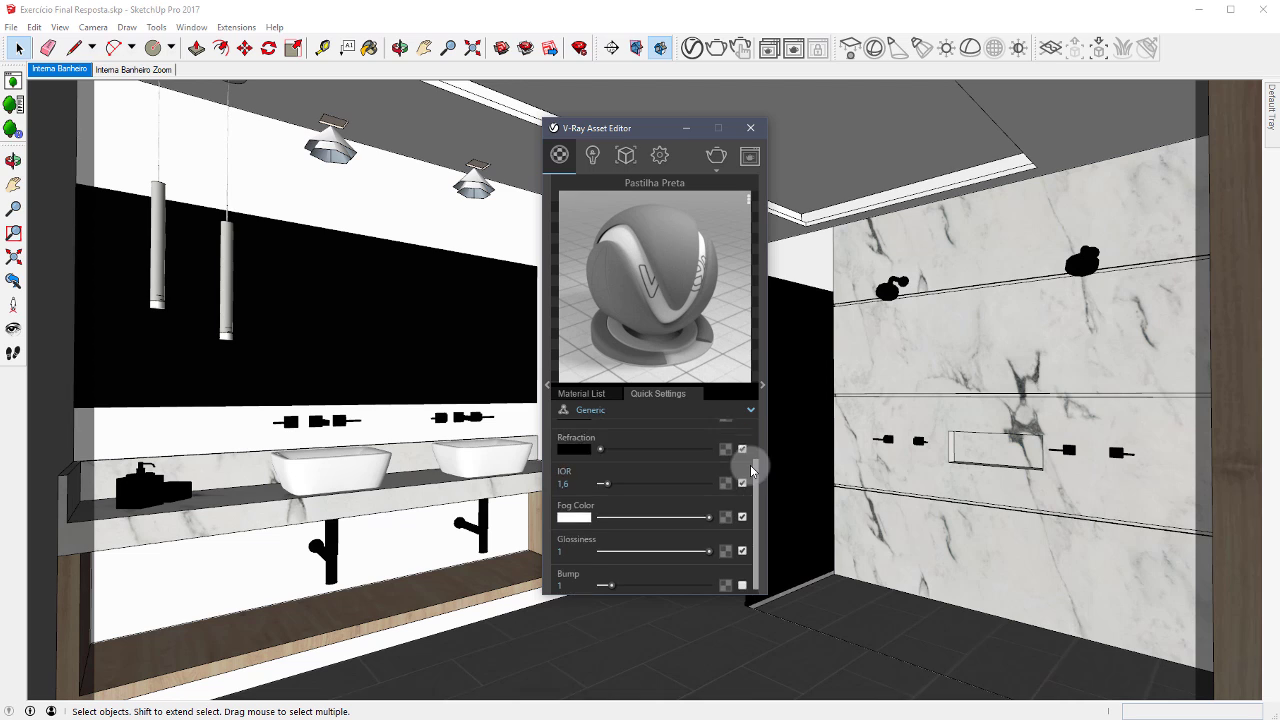
scroll(750, 465, up, 2)
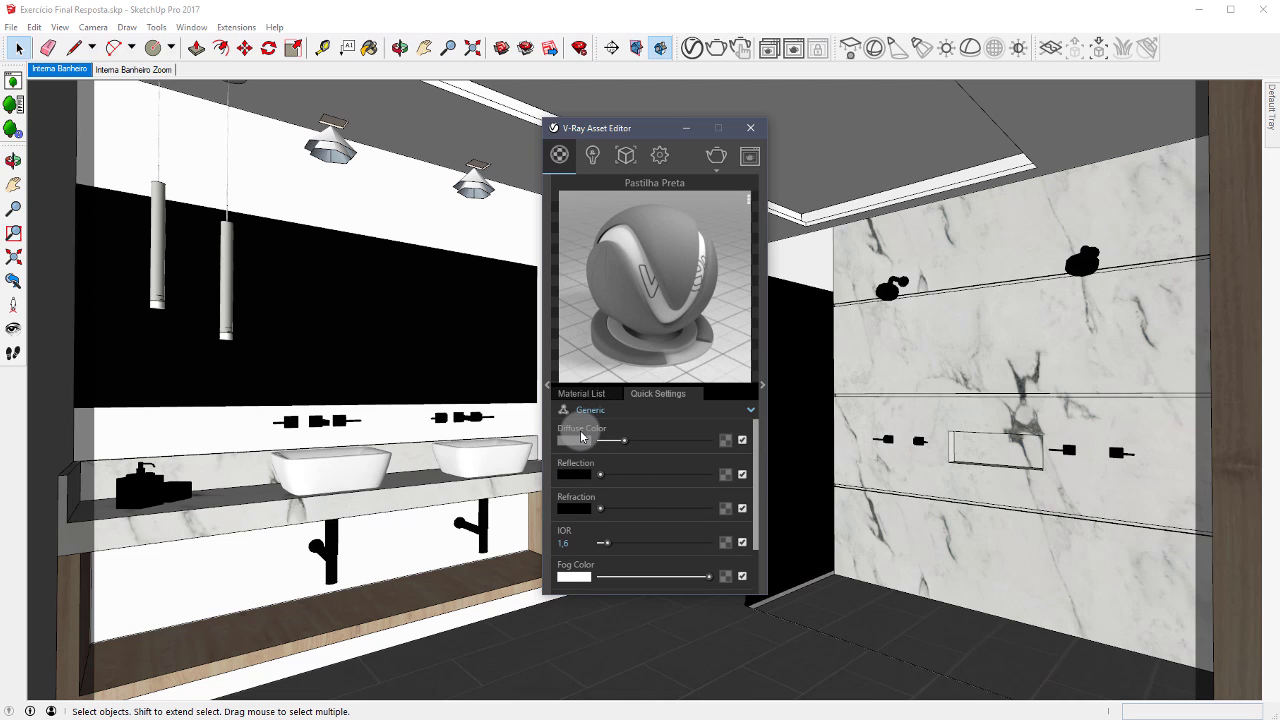
click(671, 484)
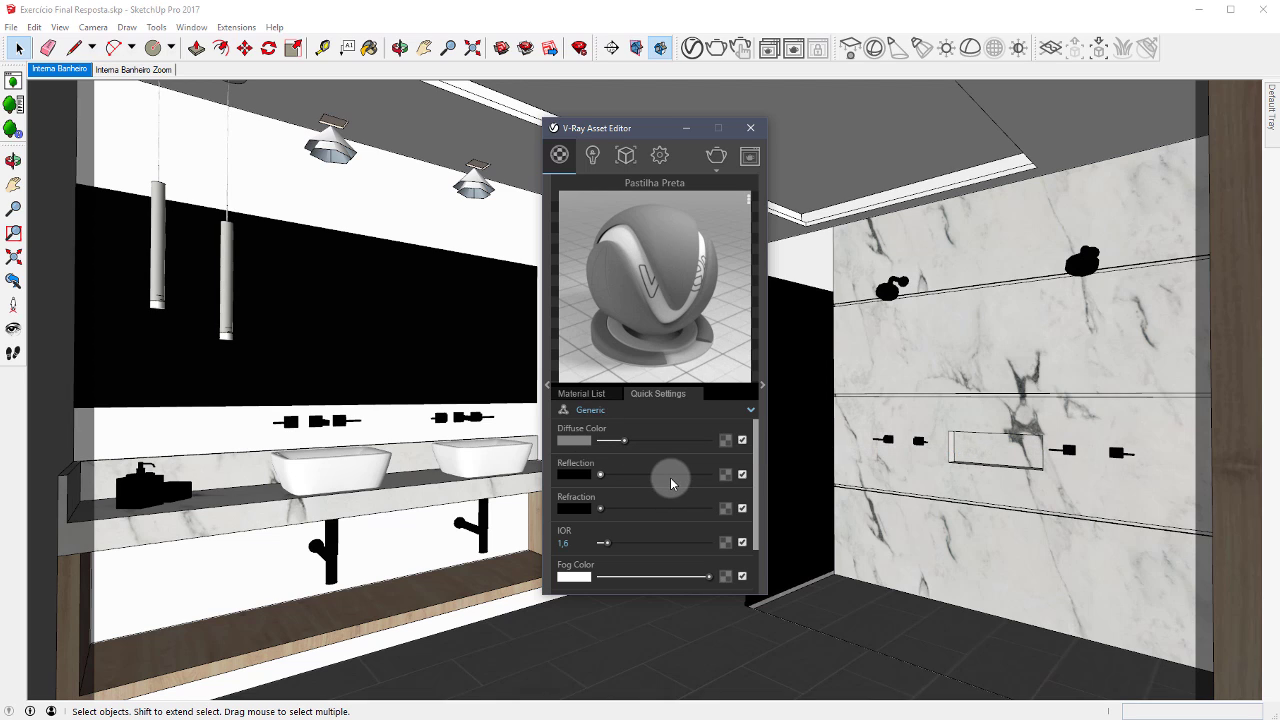
click(609, 487)
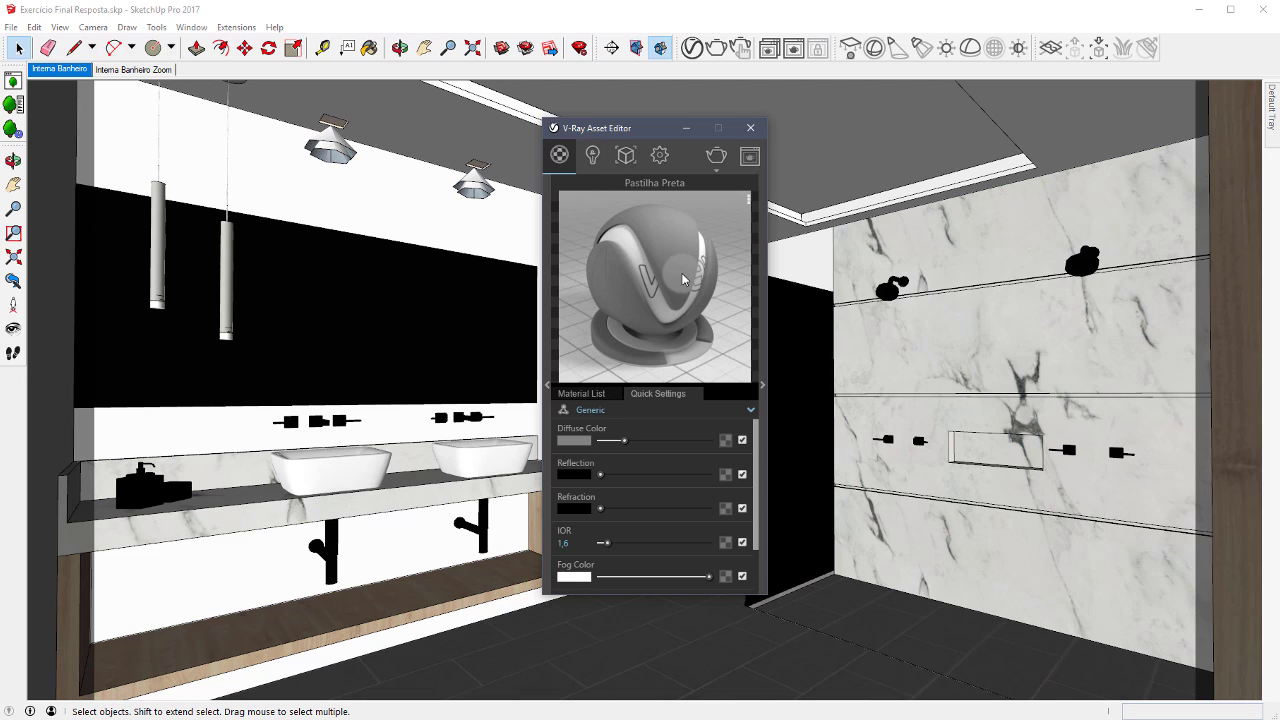
click(727, 449)
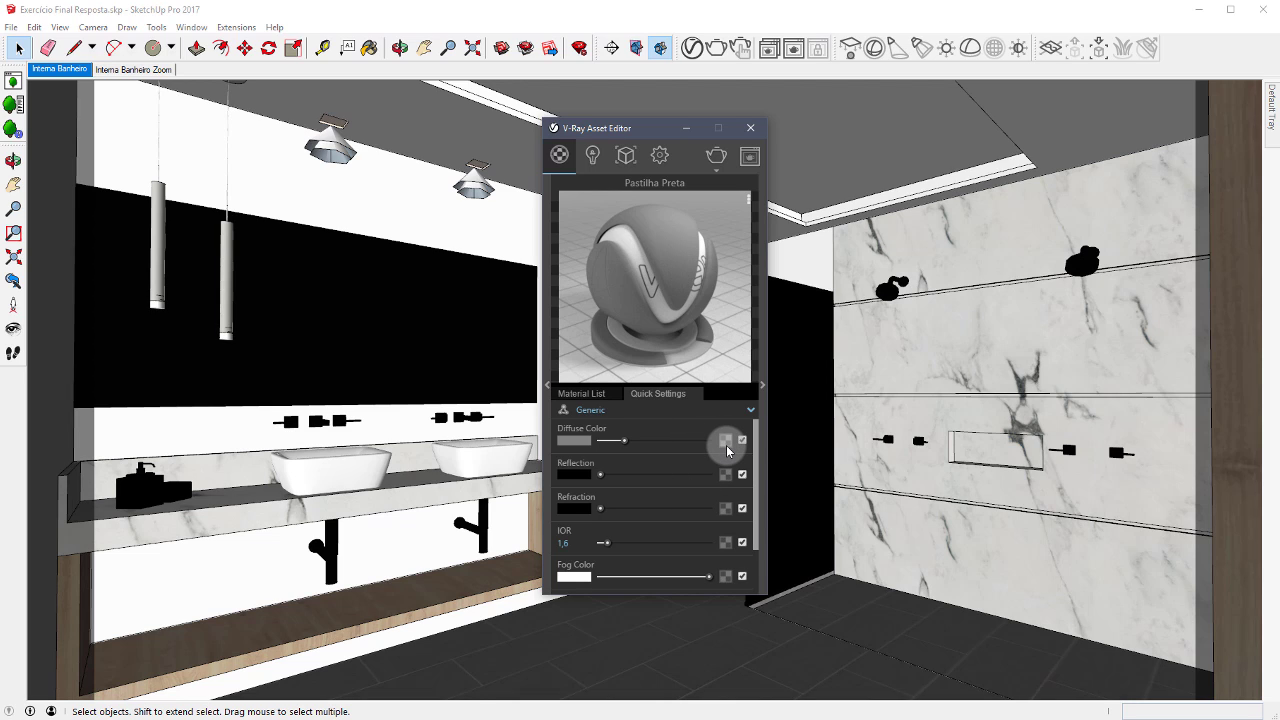
click(727, 447)
click(727, 447)
click(726, 443)
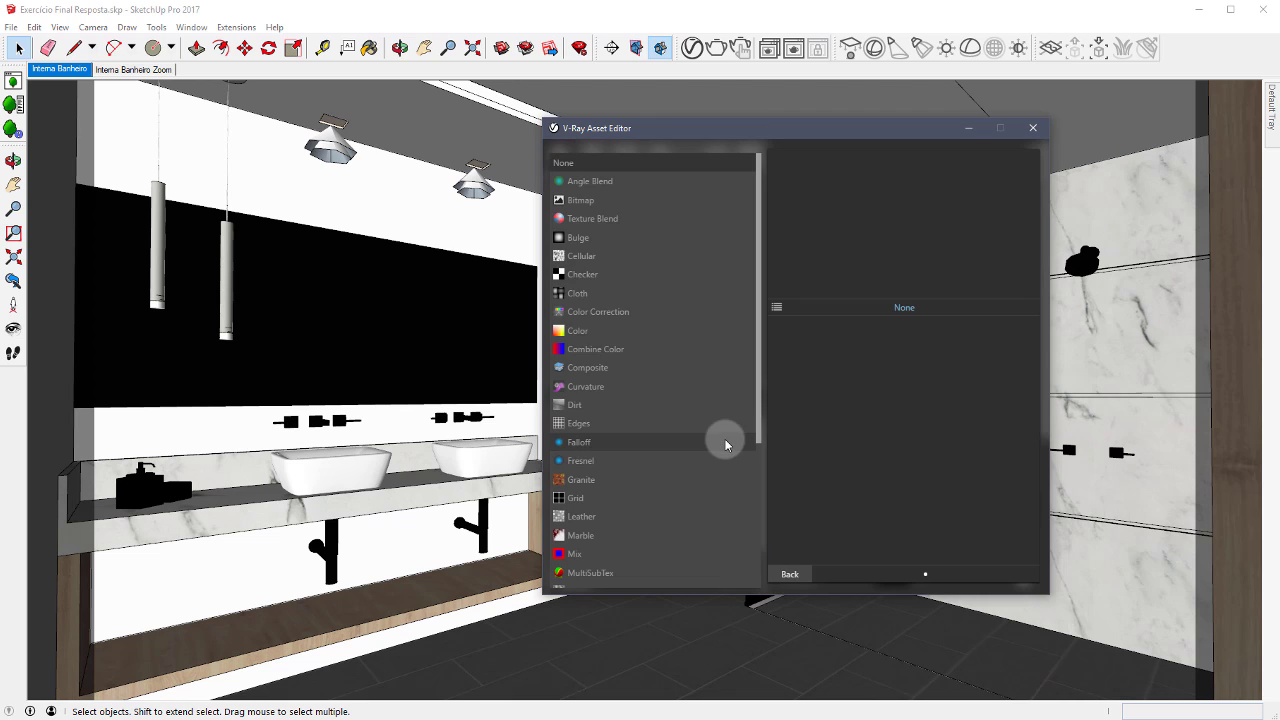
scroll(637, 356, down, 4)
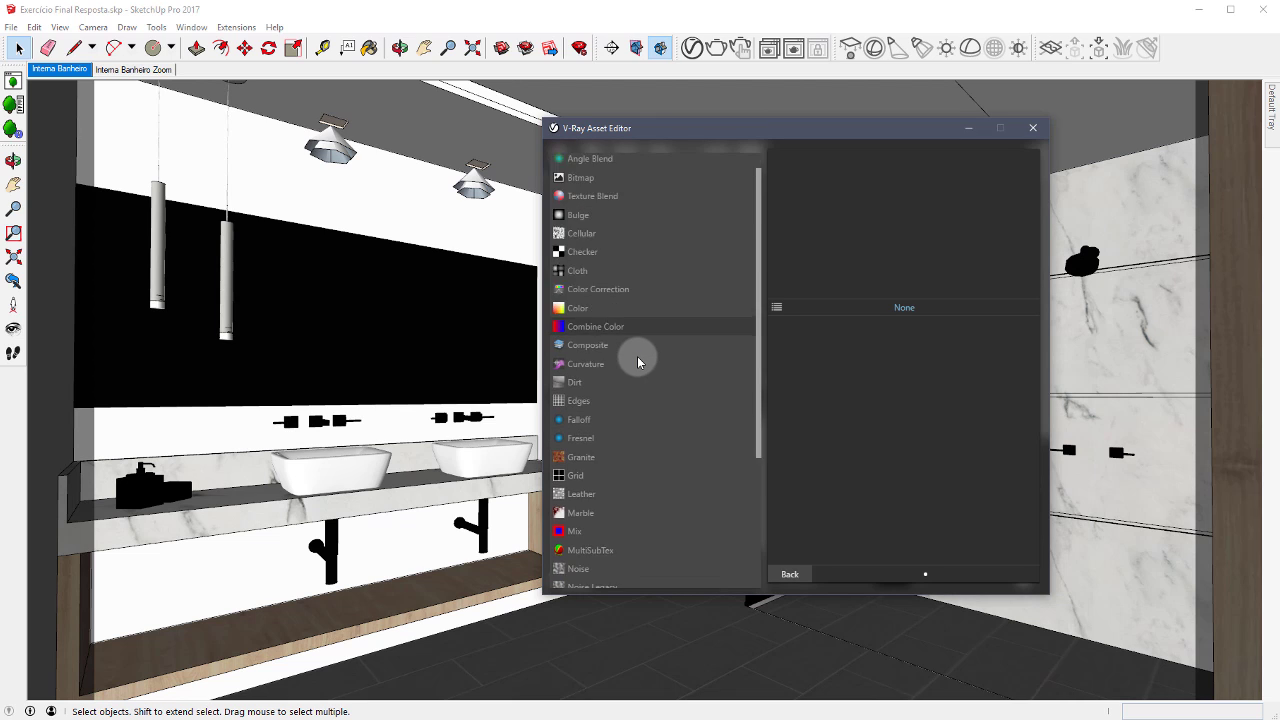
scroll(637, 356, up, 4)
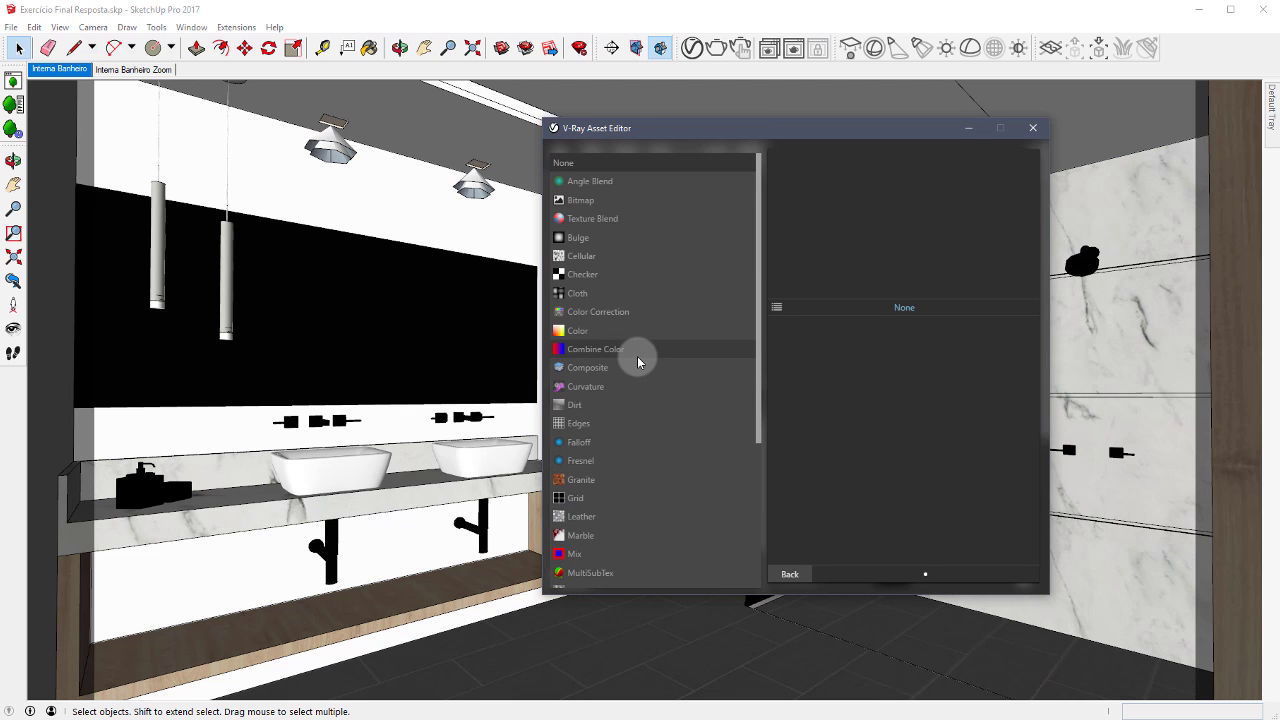
click(592, 202)
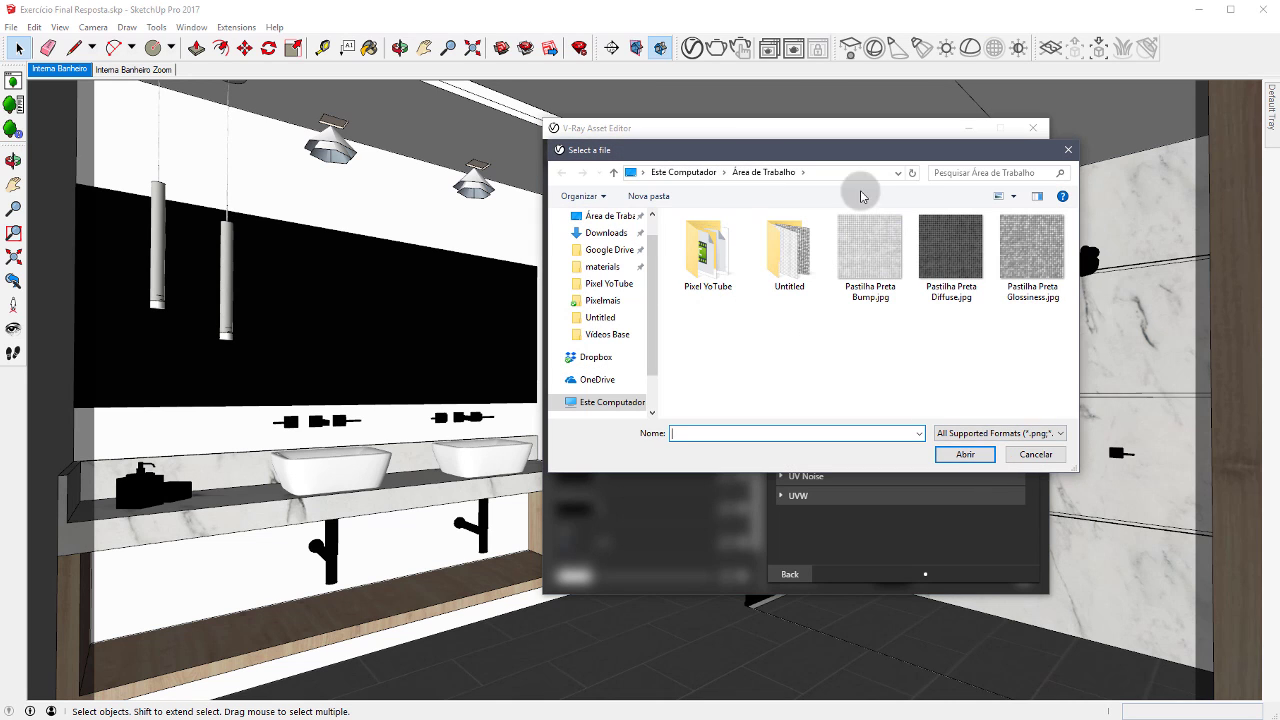
click(952, 262)
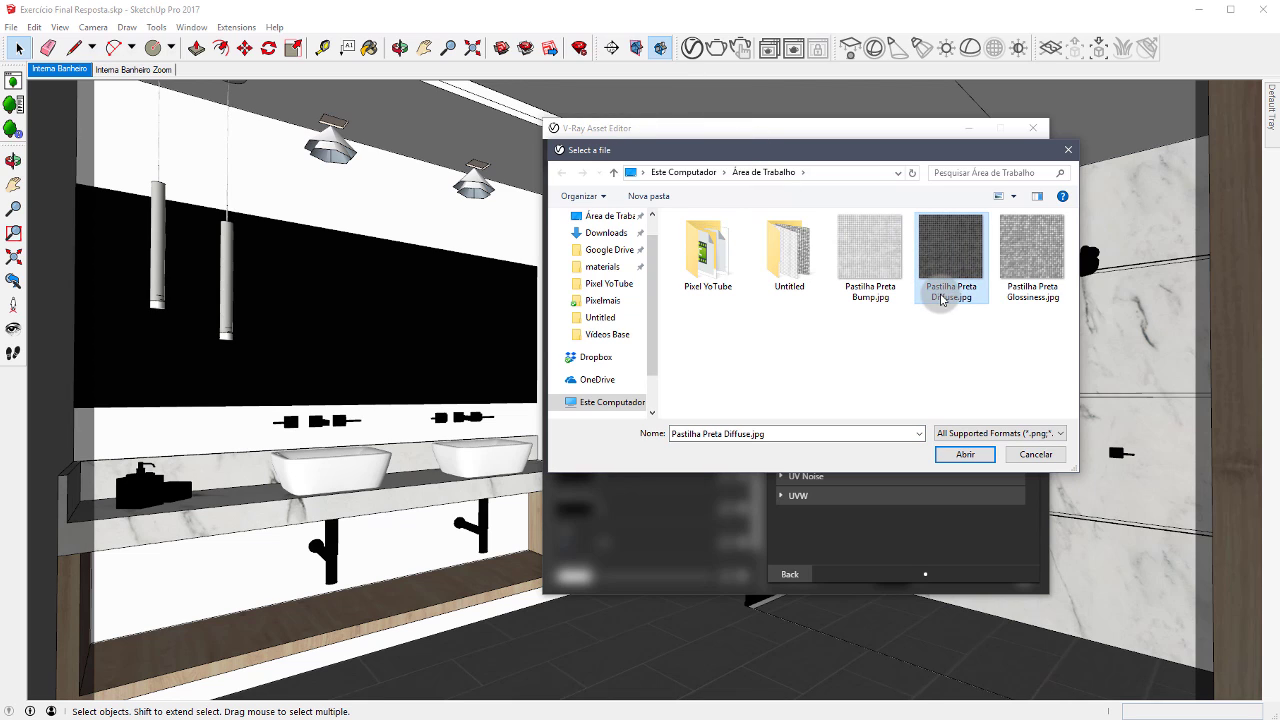
click(967, 455)
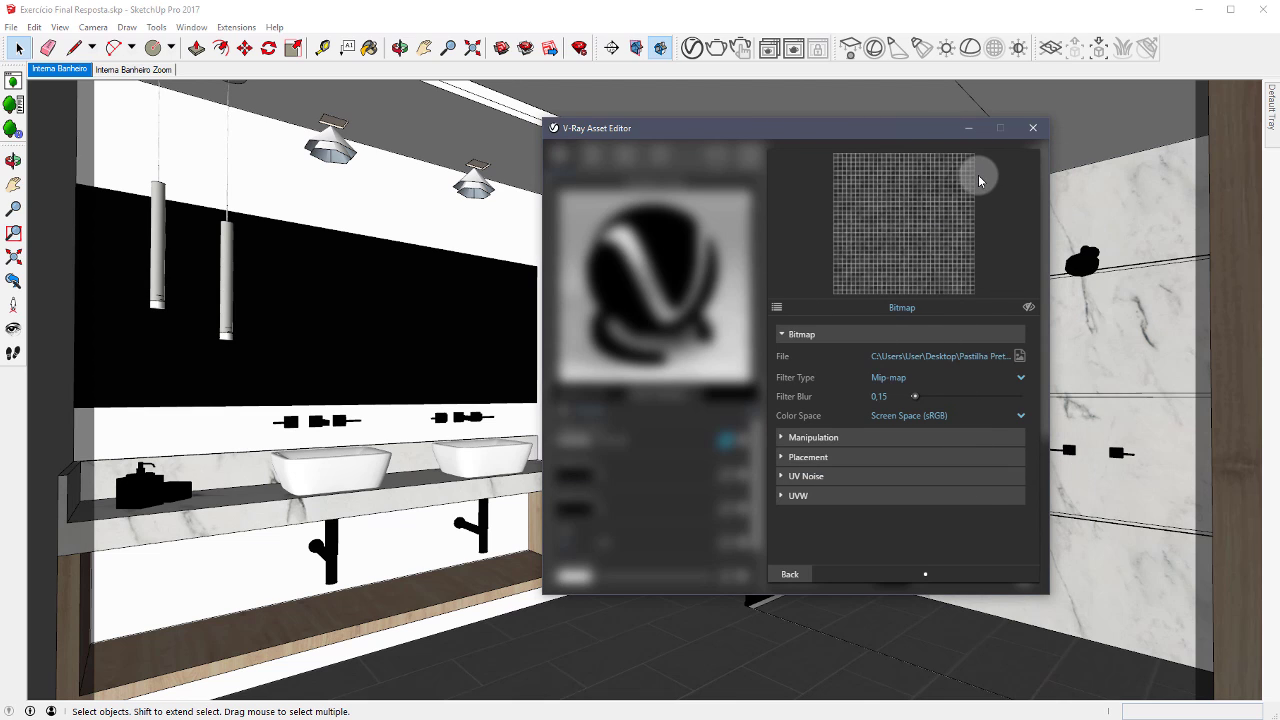
click(798, 574)
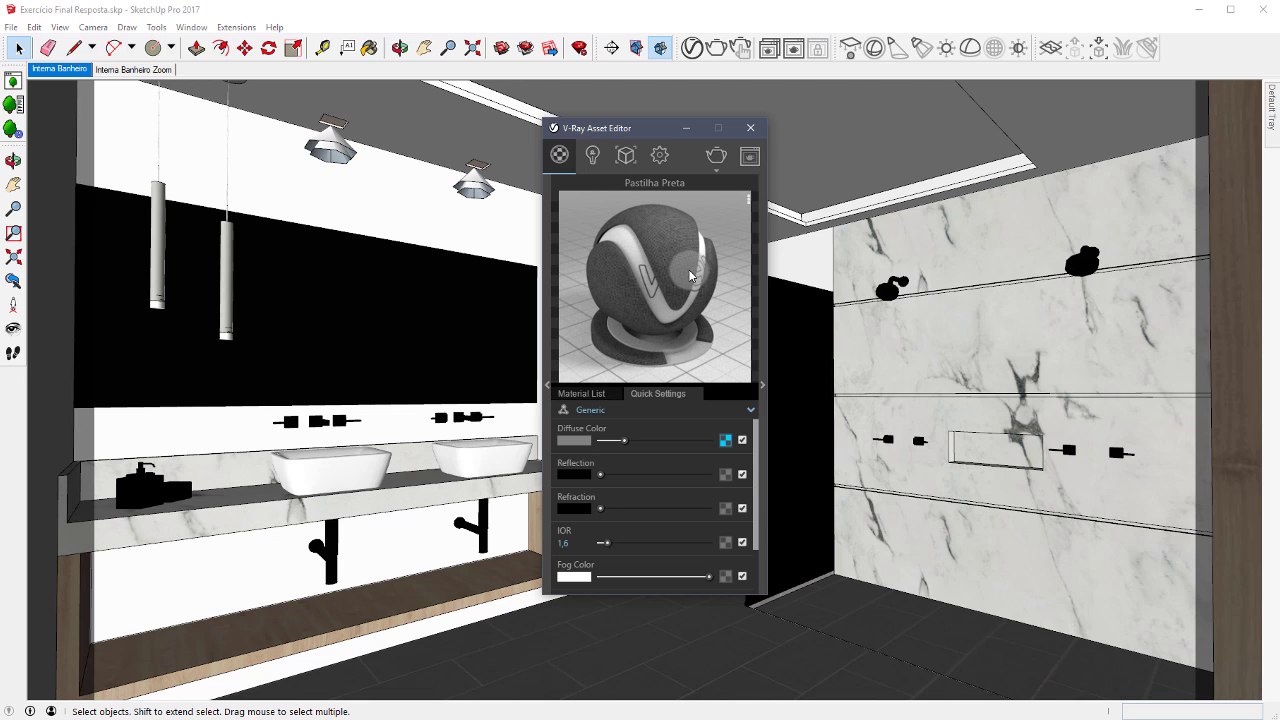
Change the Pastilha Preta material preview scene to Floor
click(750, 205)
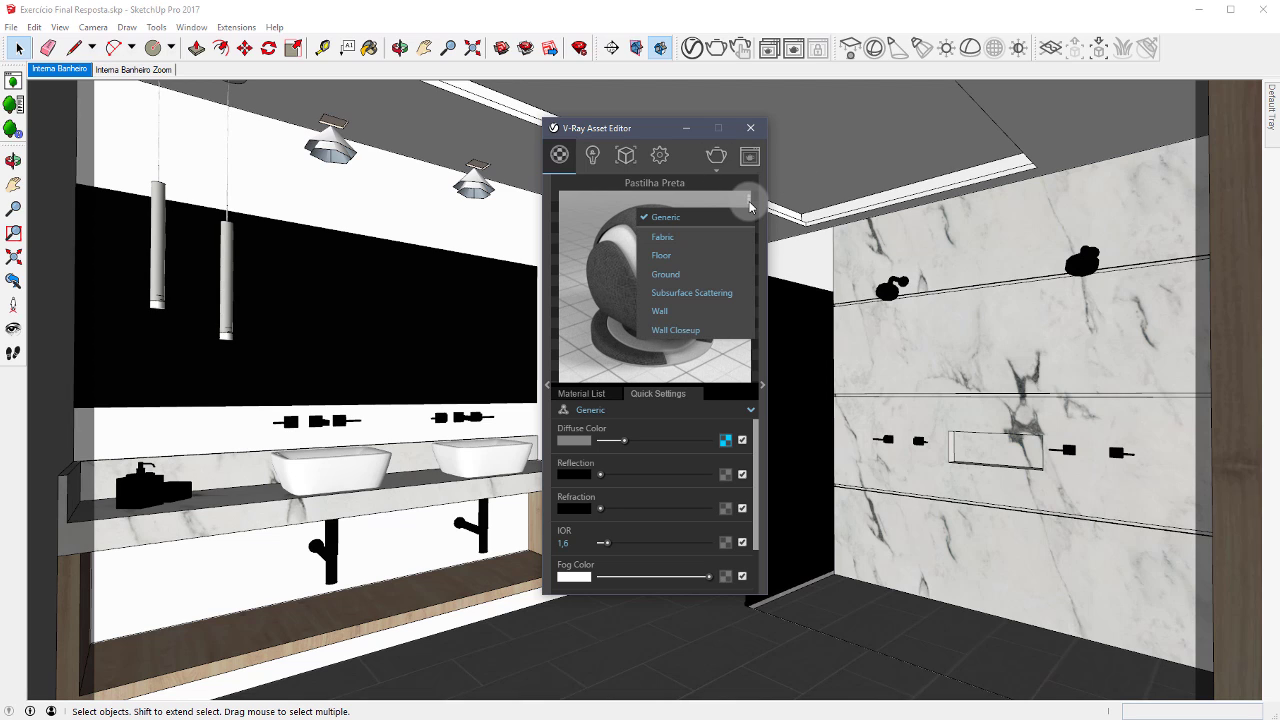
click(665, 218)
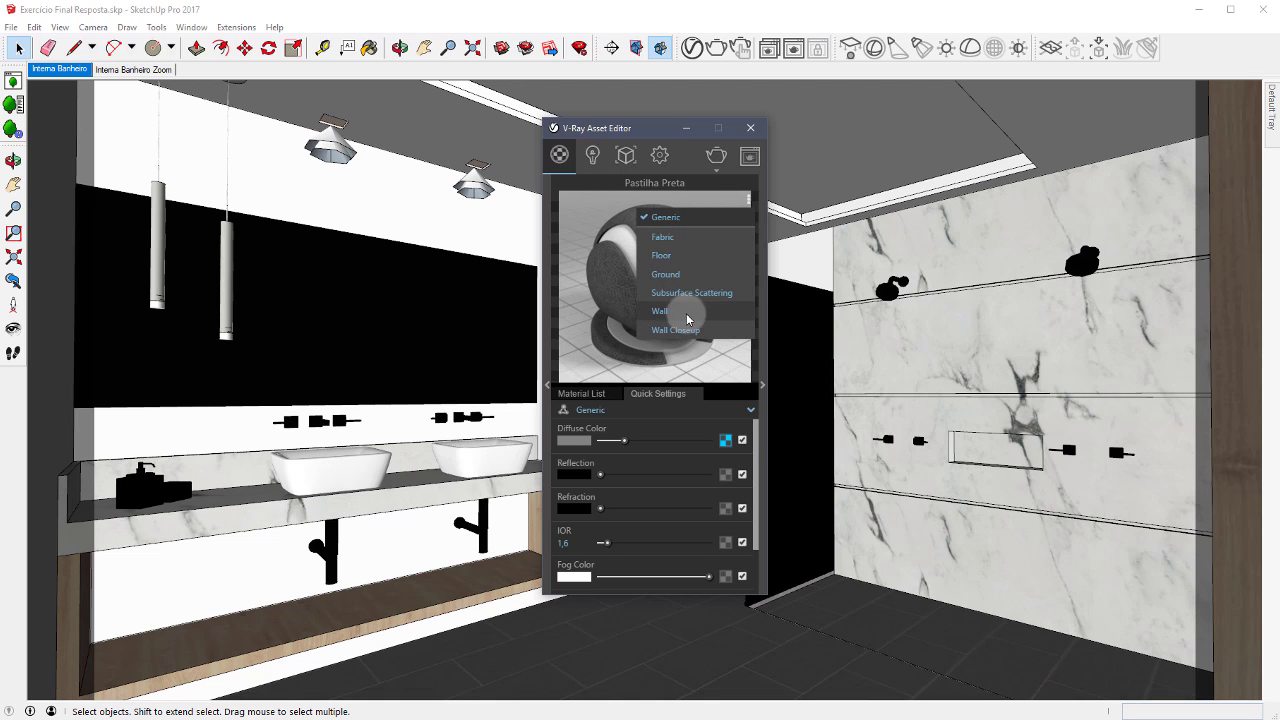
click(684, 256)
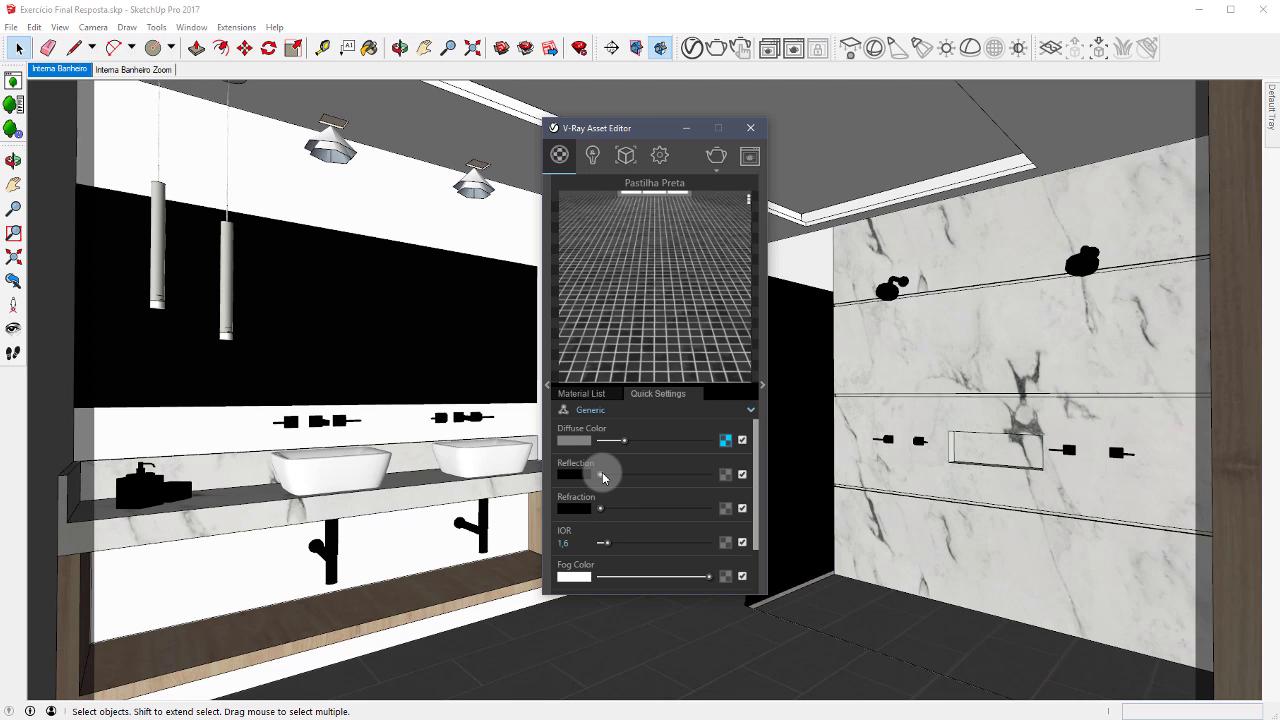
Raise the Pastilha Preta material's reflection to a medium gray, about one third of the slider's range
drag(603, 477, 639, 474)
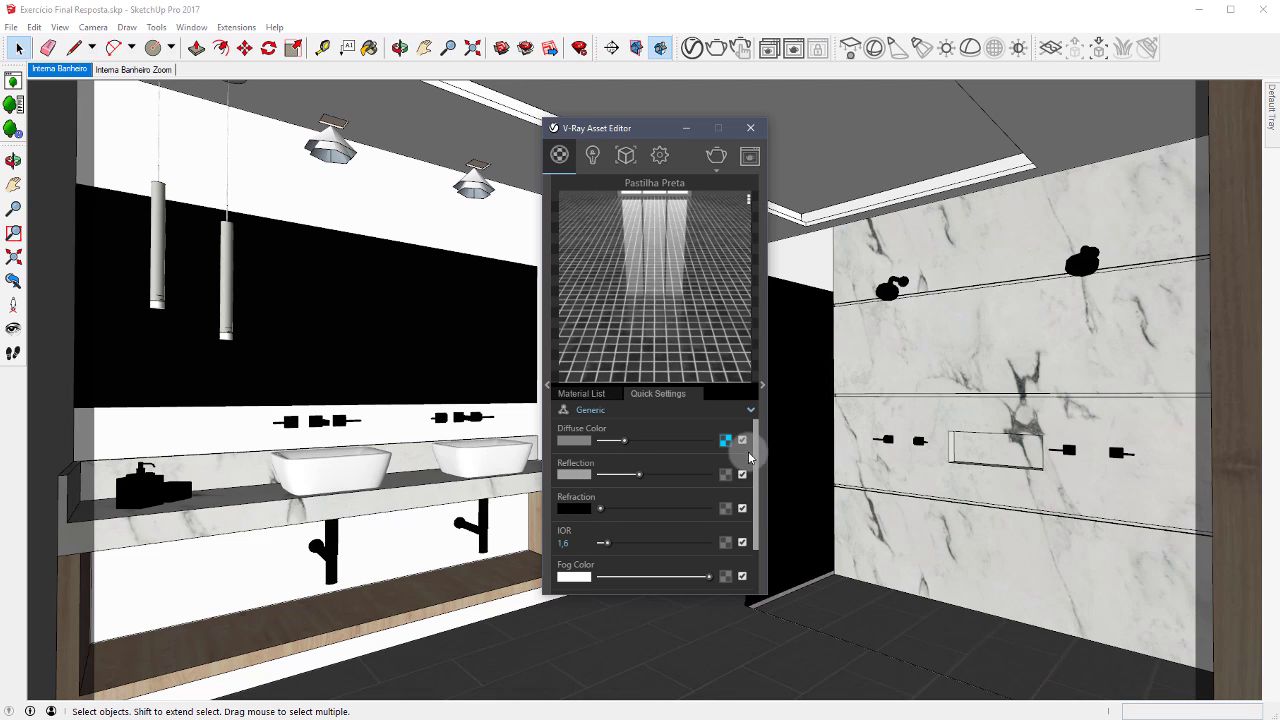
scroll(755, 445, down, 1)
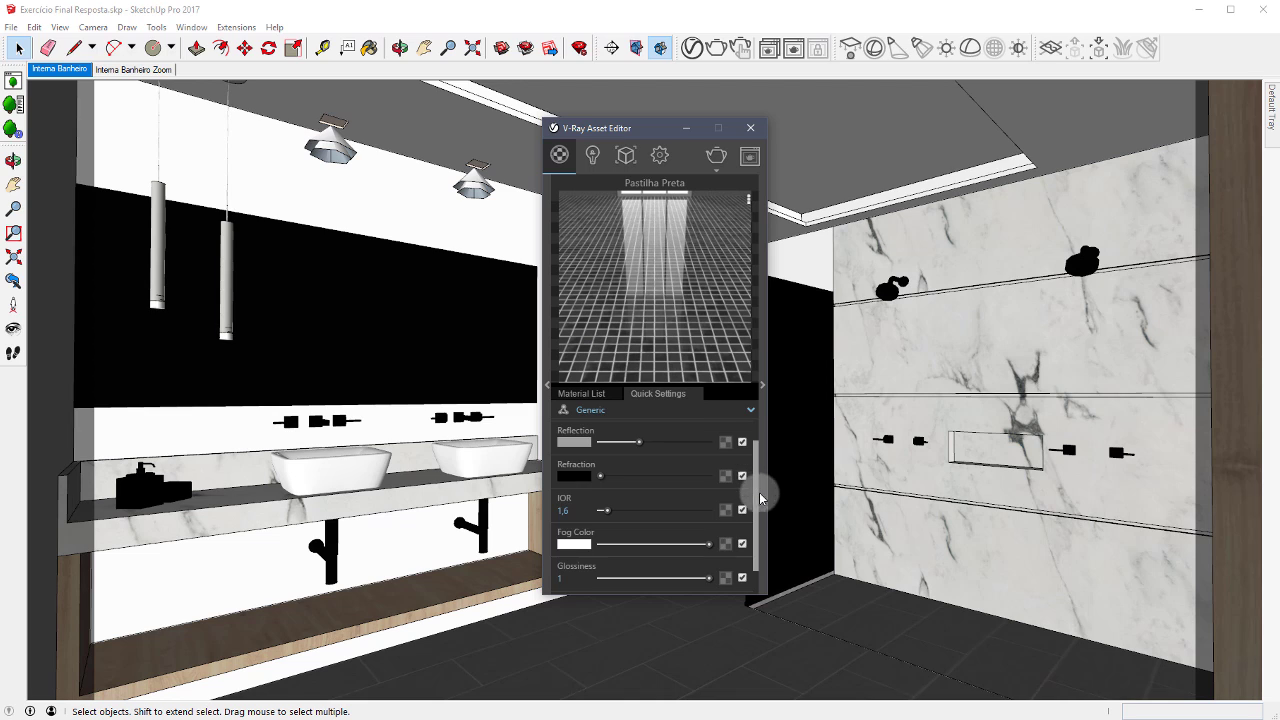
scroll(759, 492, down, 2)
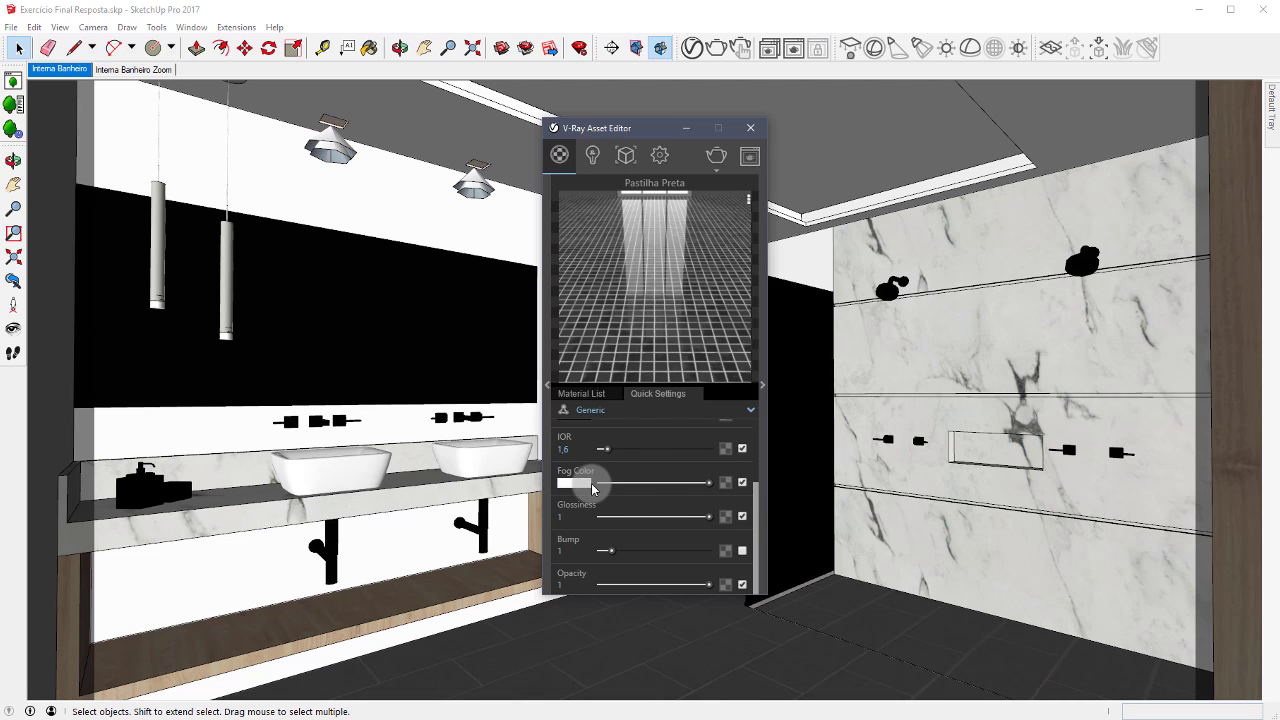
Load Pastilha Preta Glossiness.jpg from the desktop as a Bitmap texture for the Pastilha Preta material's glossiness
scroll(756, 479, up, 1)
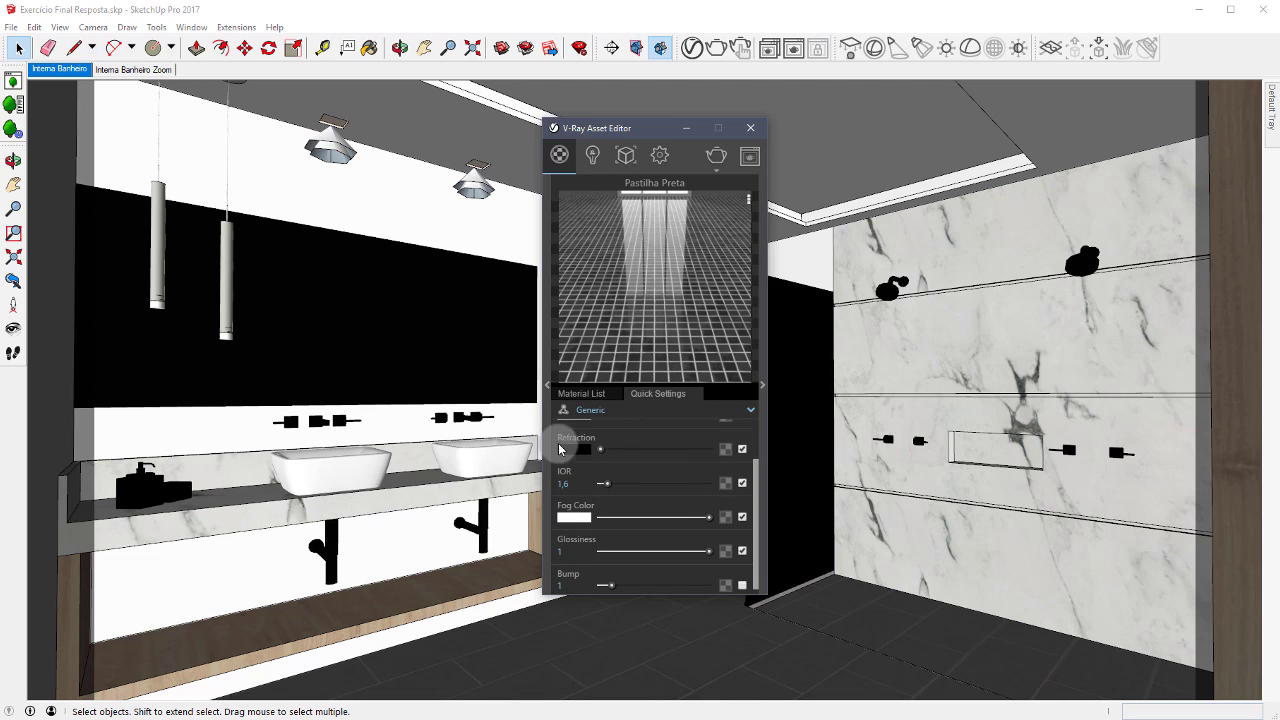
scroll(756, 477, down, 1)
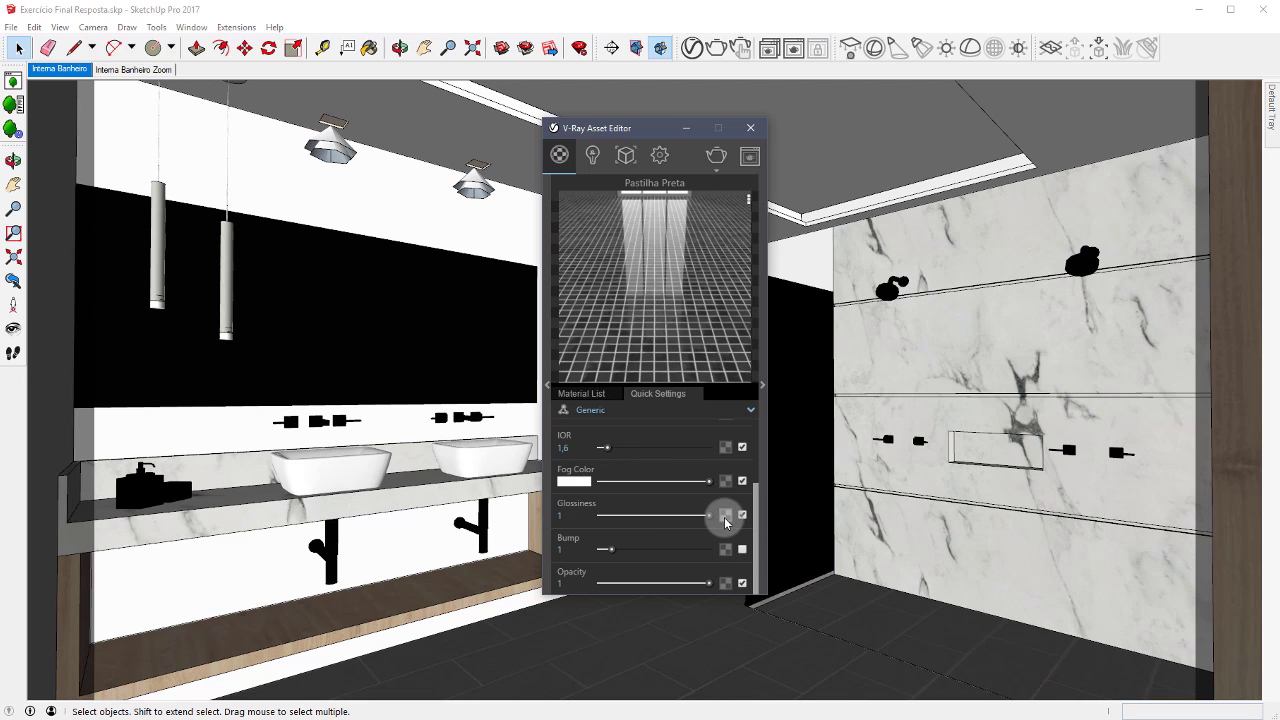
click(725, 516)
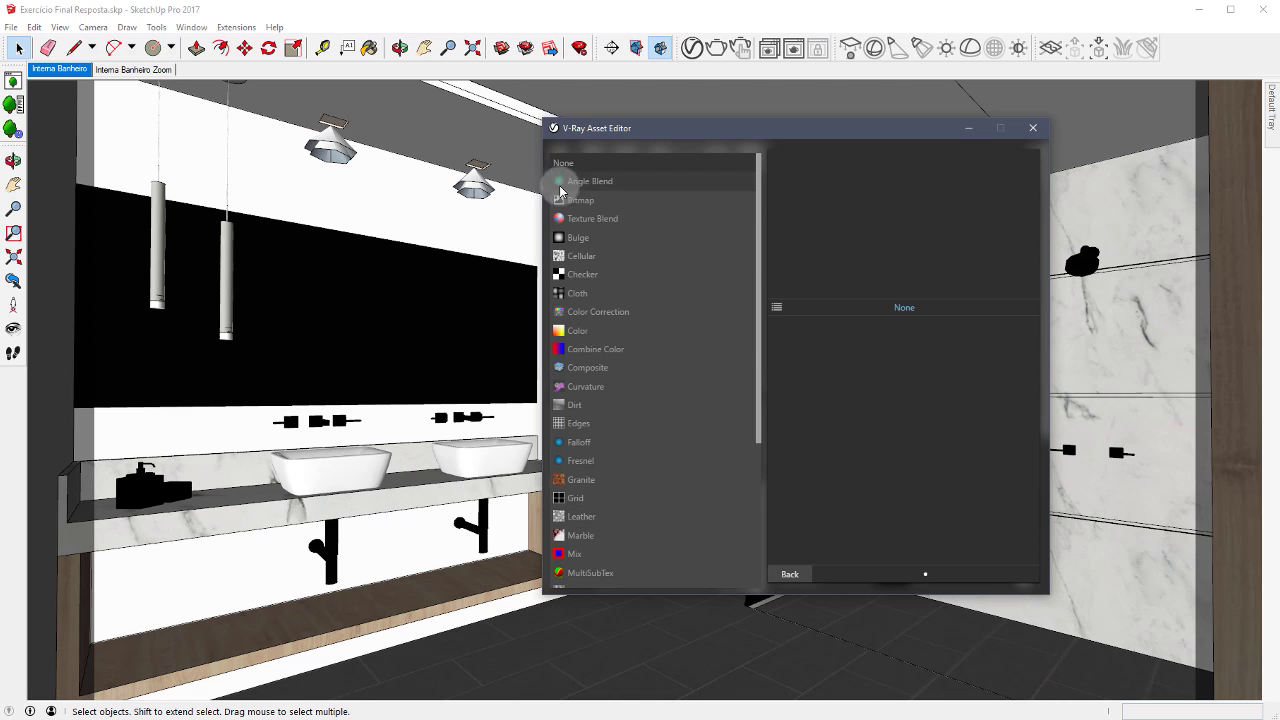
click(577, 206)
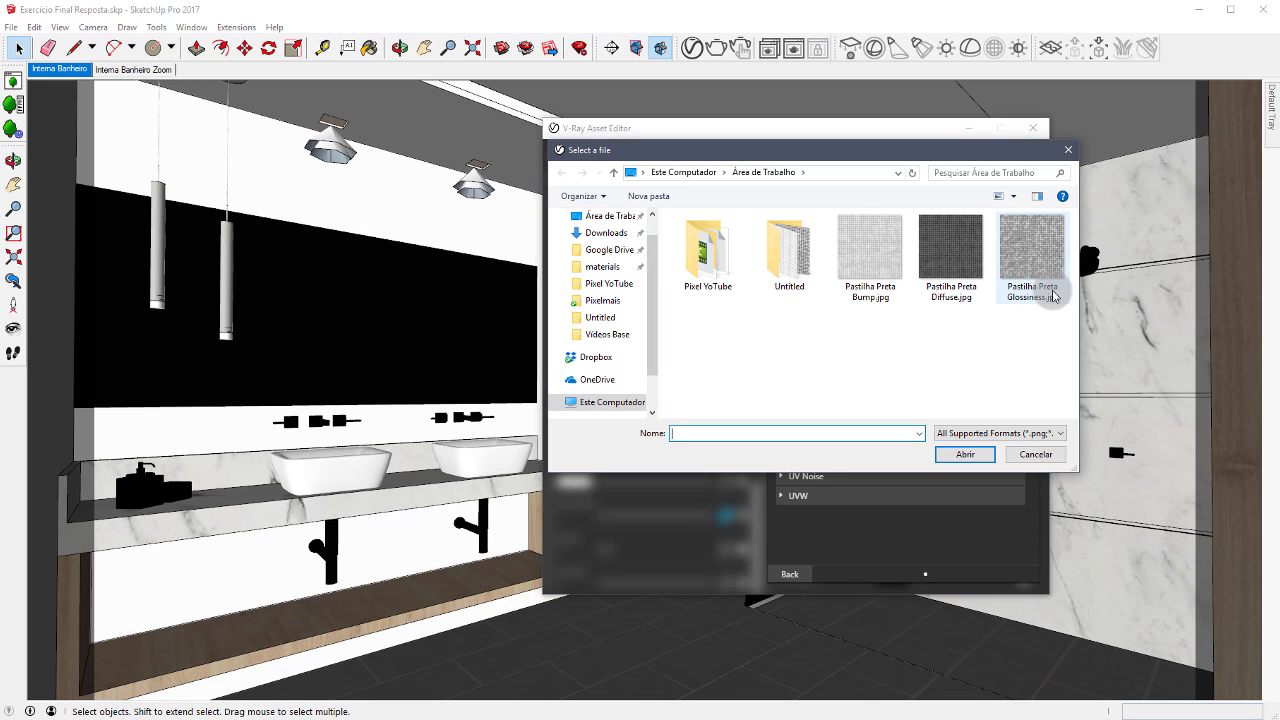
click(1039, 260)
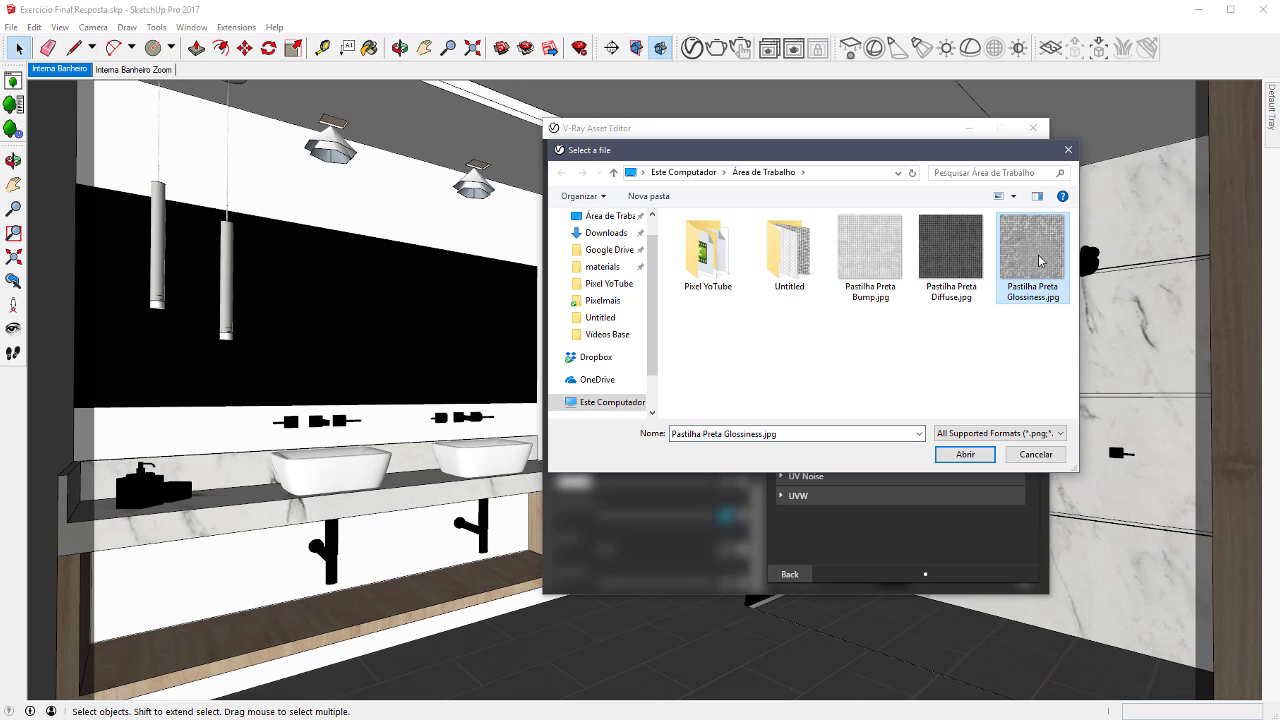
click(972, 455)
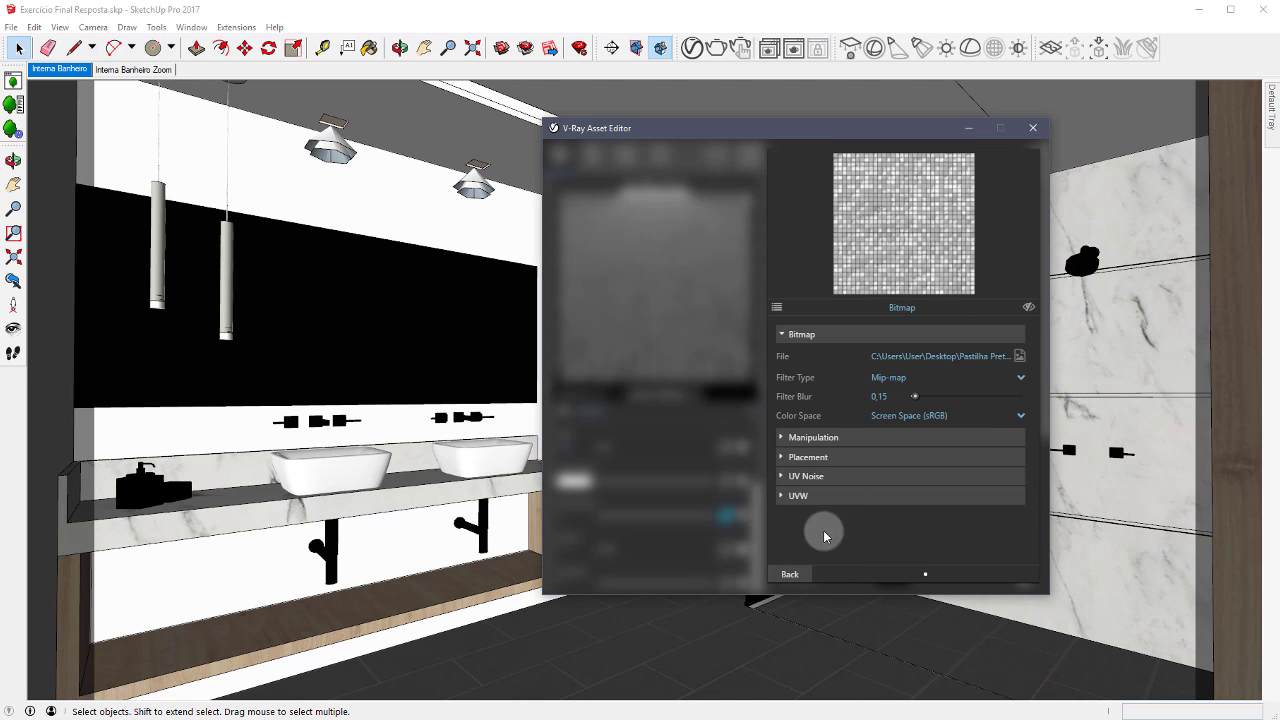
click(800, 573)
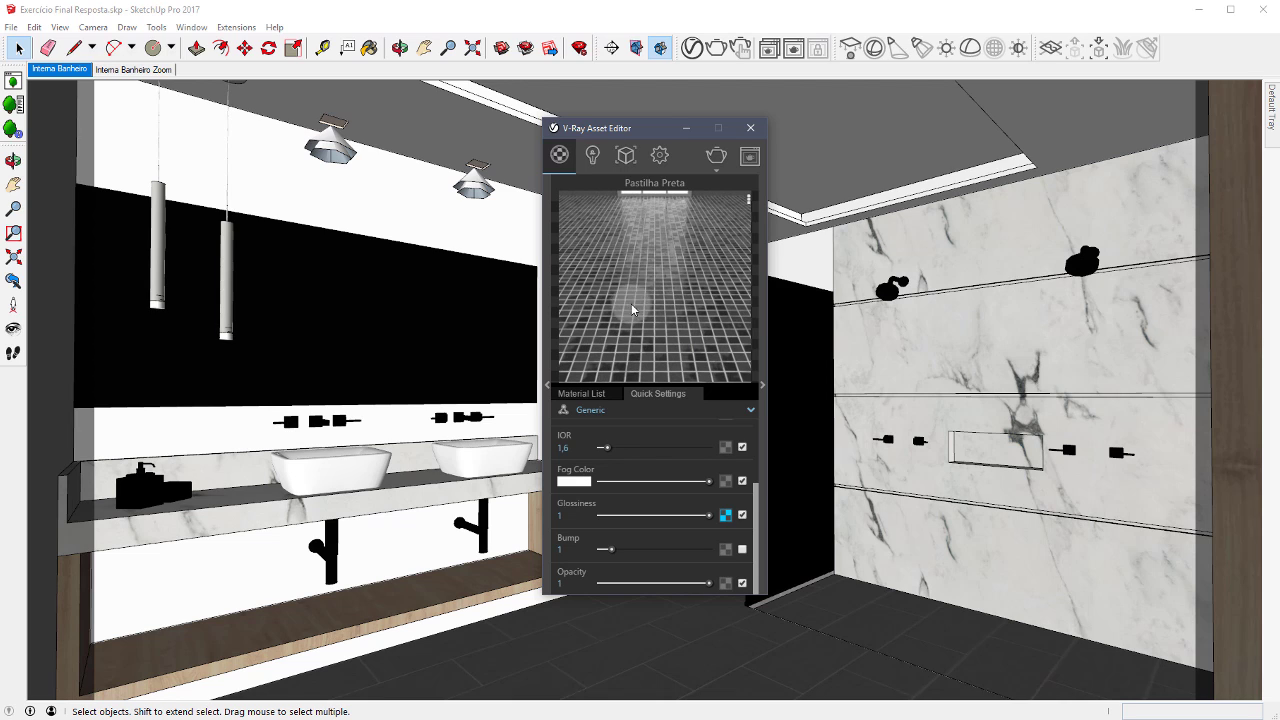
Try an IOR of 5 for the Pastilha Preta material
scroll(755, 528, up, 1)
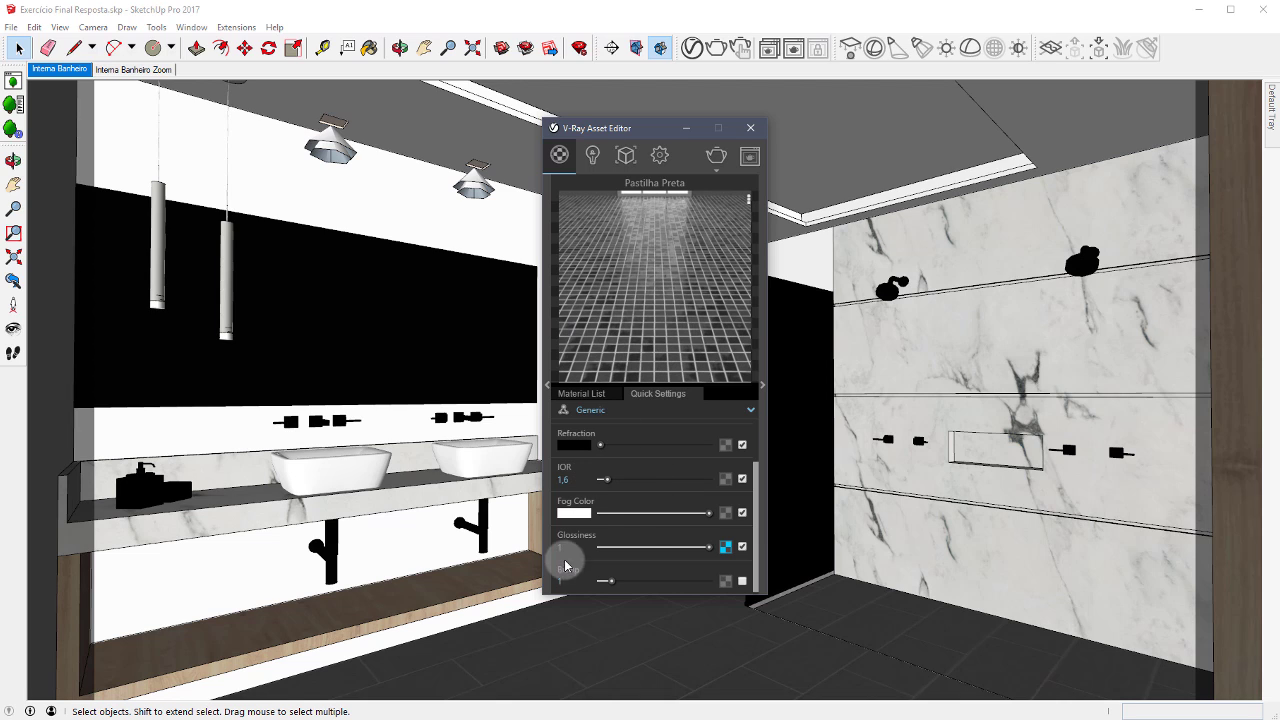
double_click(563, 479)
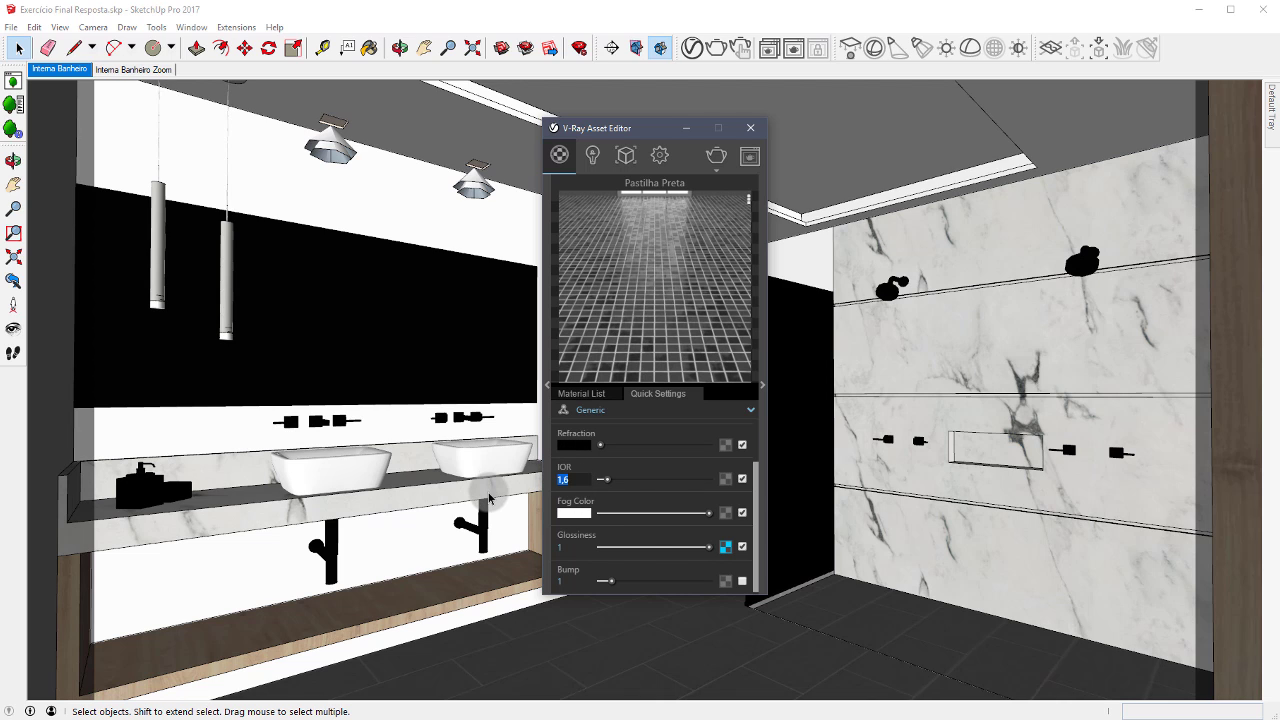
text(5)
key(Return)
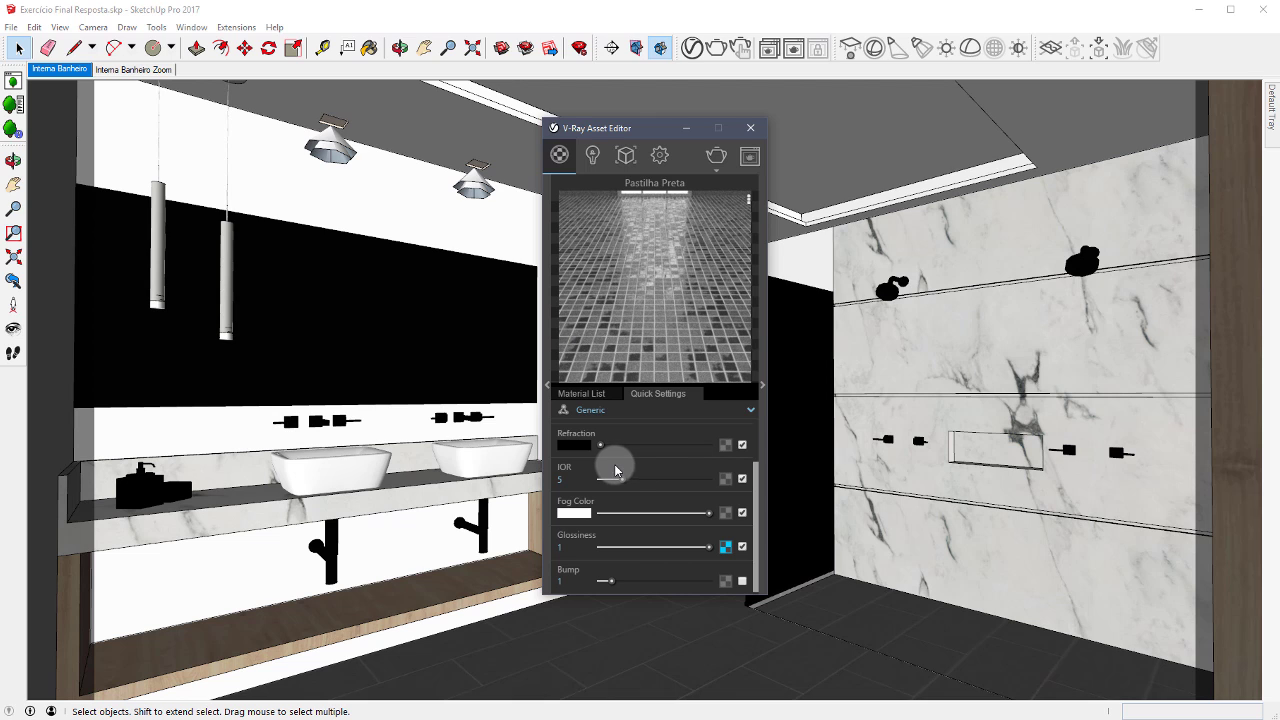
Set the Pastilha Preta material's IOR to 6
double_click(561, 479)
click(620, 479)
double_click(562, 479)
text(6)
key(Return)
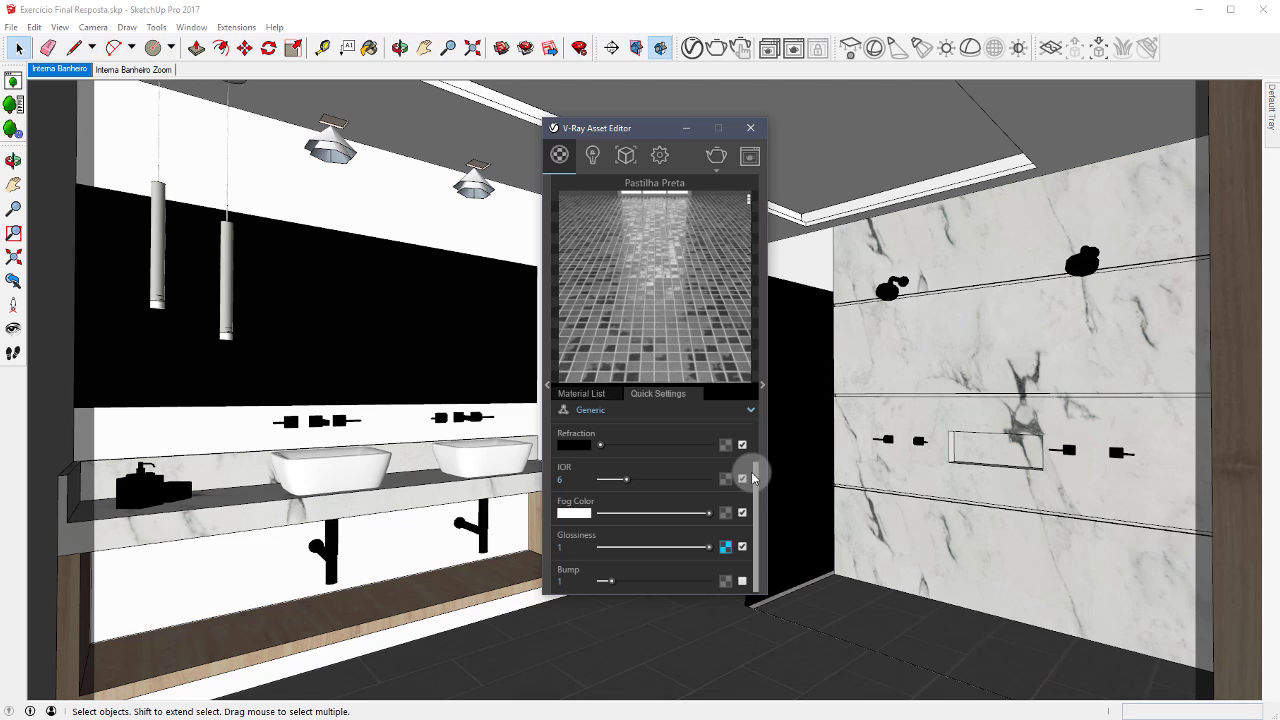
Enable the Pastilha Preta material's bump and load Pastilha Preta Bump.jpg from the desktop as its Bitmap texture
drag(758, 468, 758, 504)
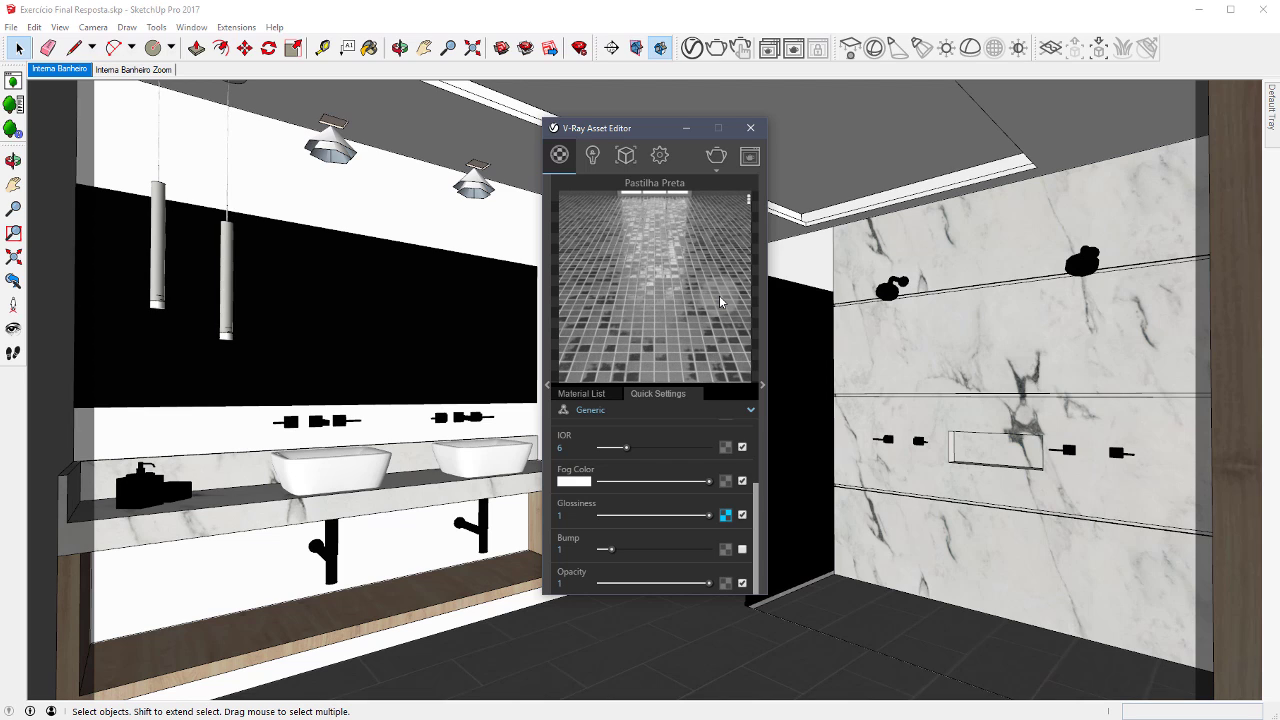
click(742, 550)
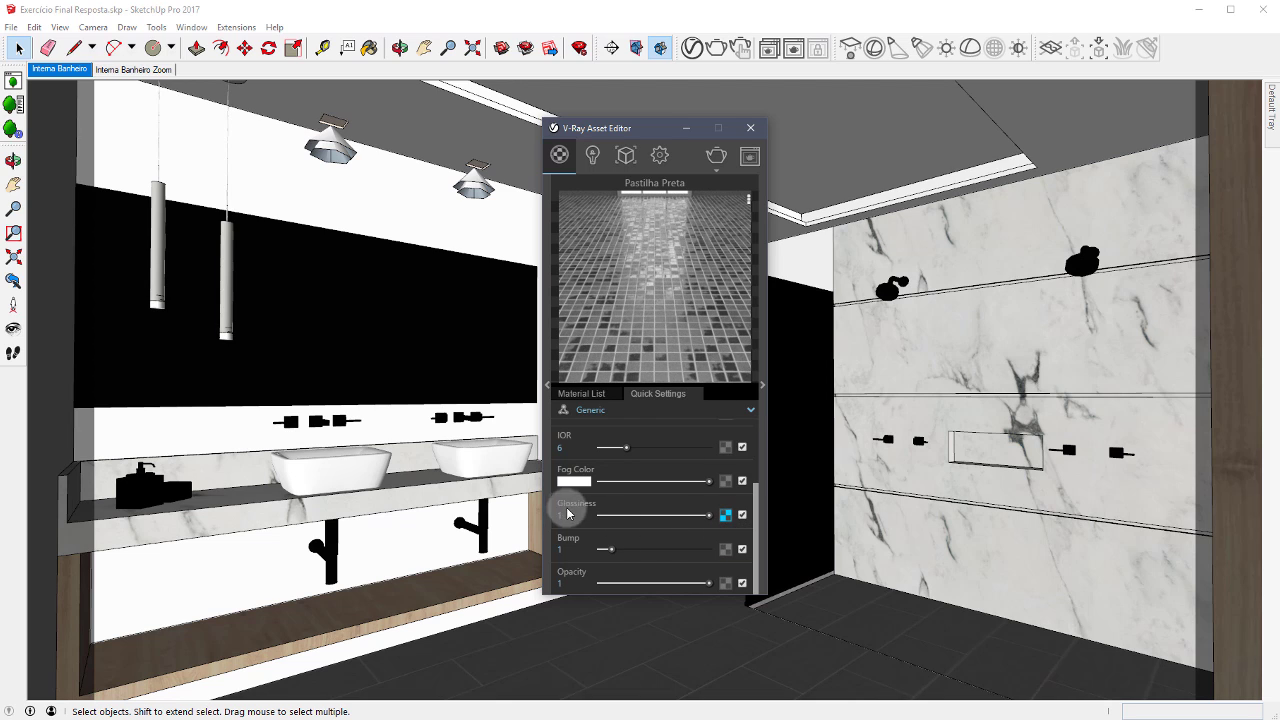
click(725, 550)
click(583, 200)
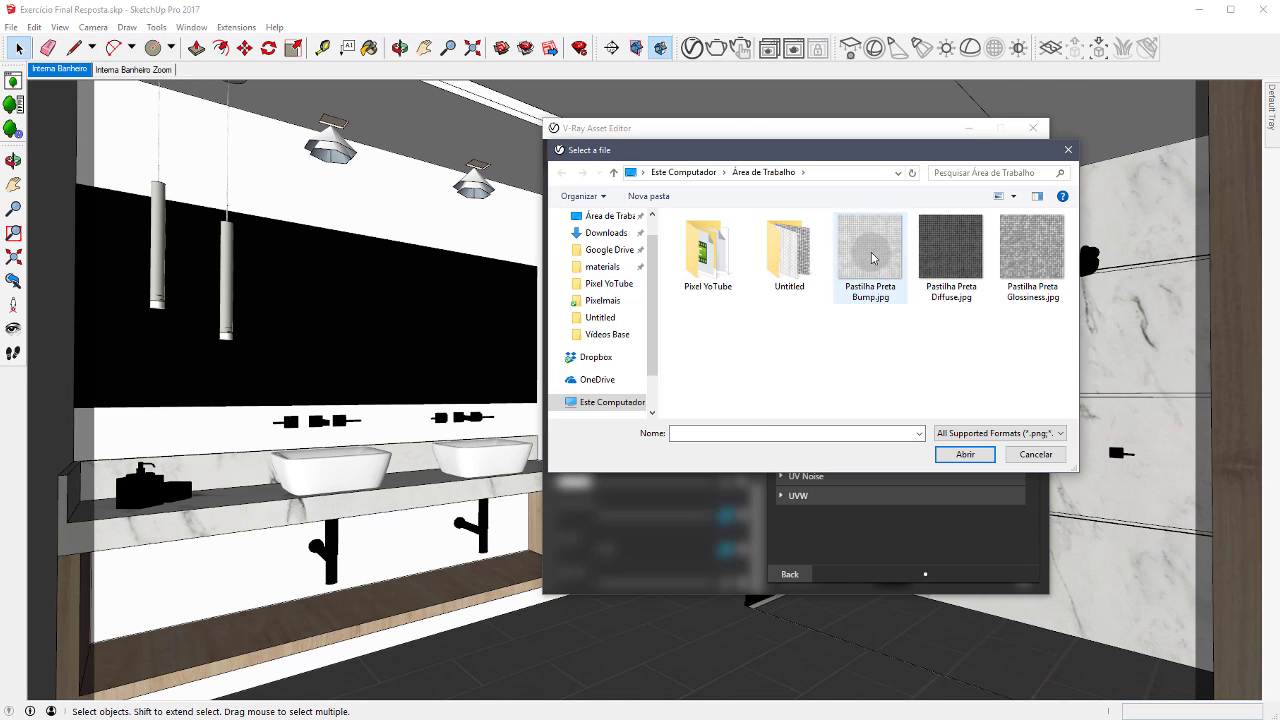
click(872, 256)
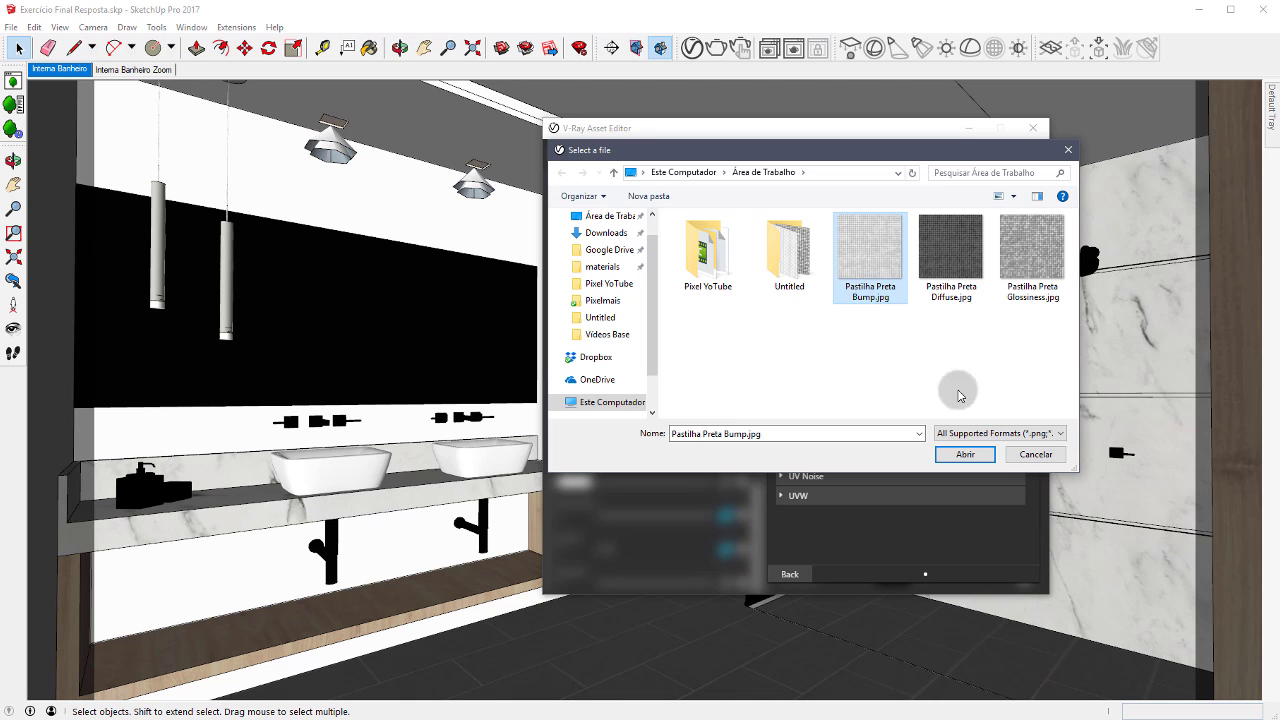
click(968, 456)
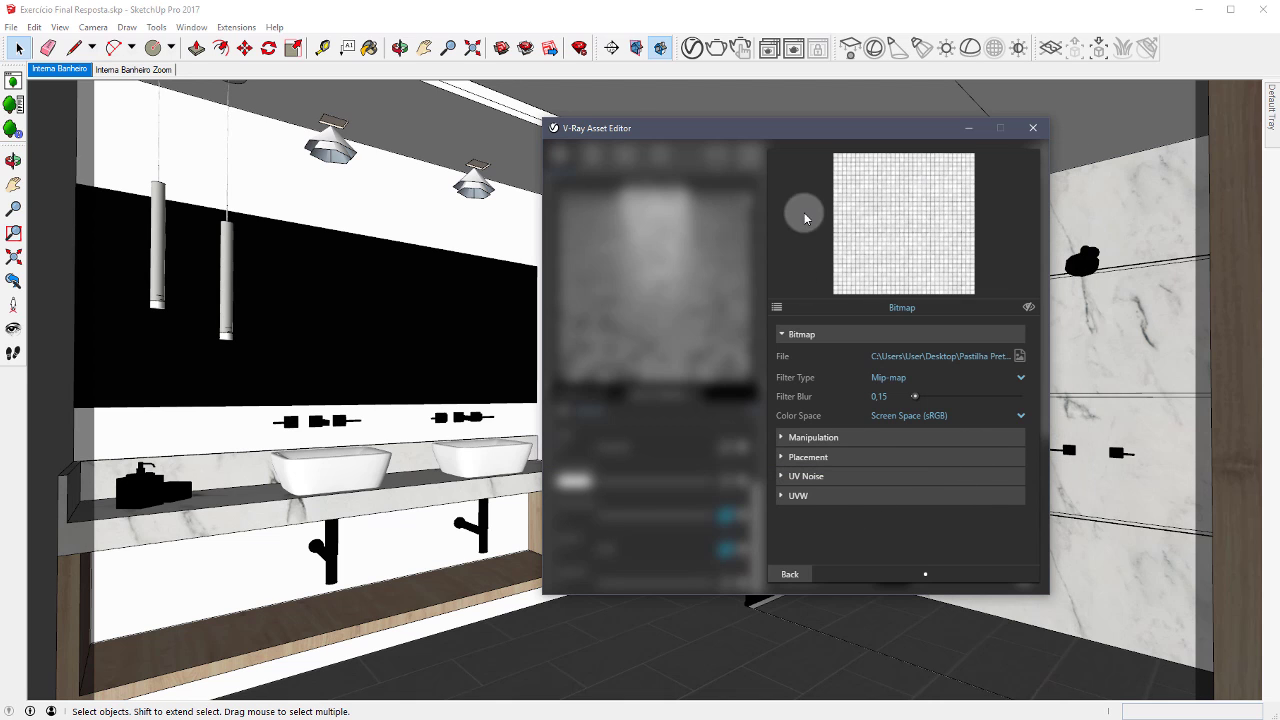
click(789, 575)
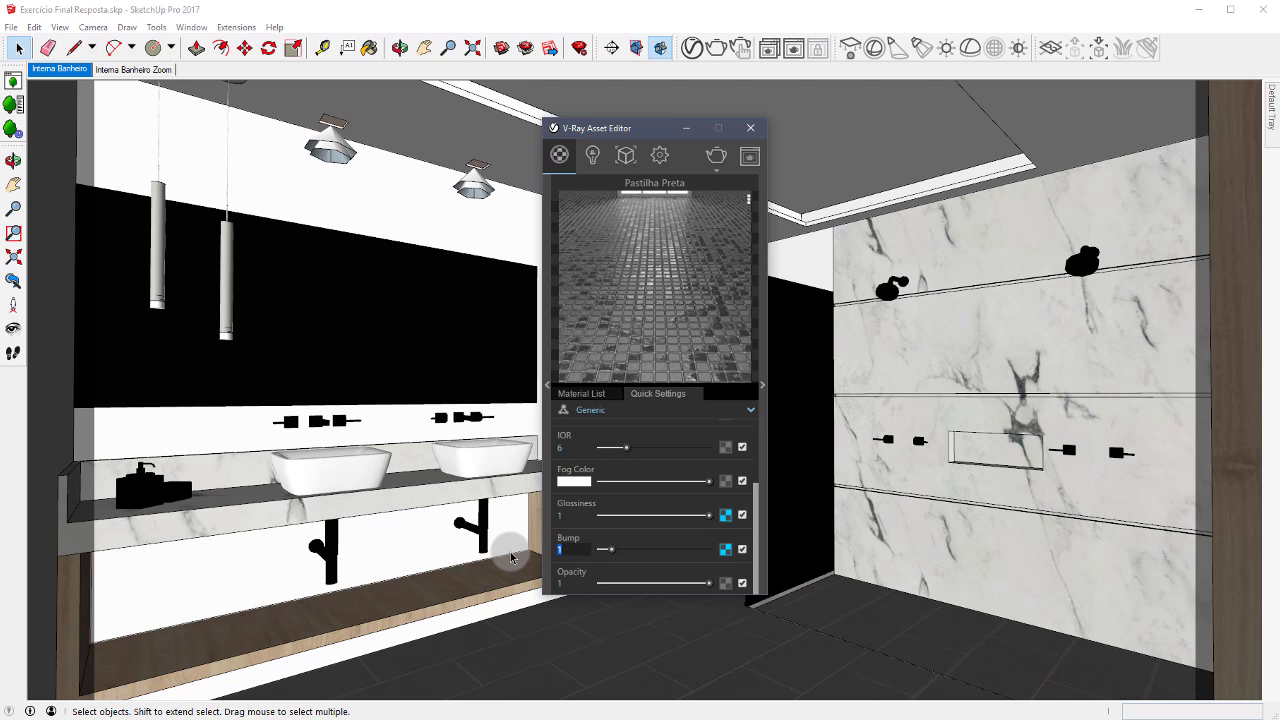
Set the Pastilha Preta material's bump amount to 0.4 and close the V-Ray Asset Editor
text(.4)
key(Return)
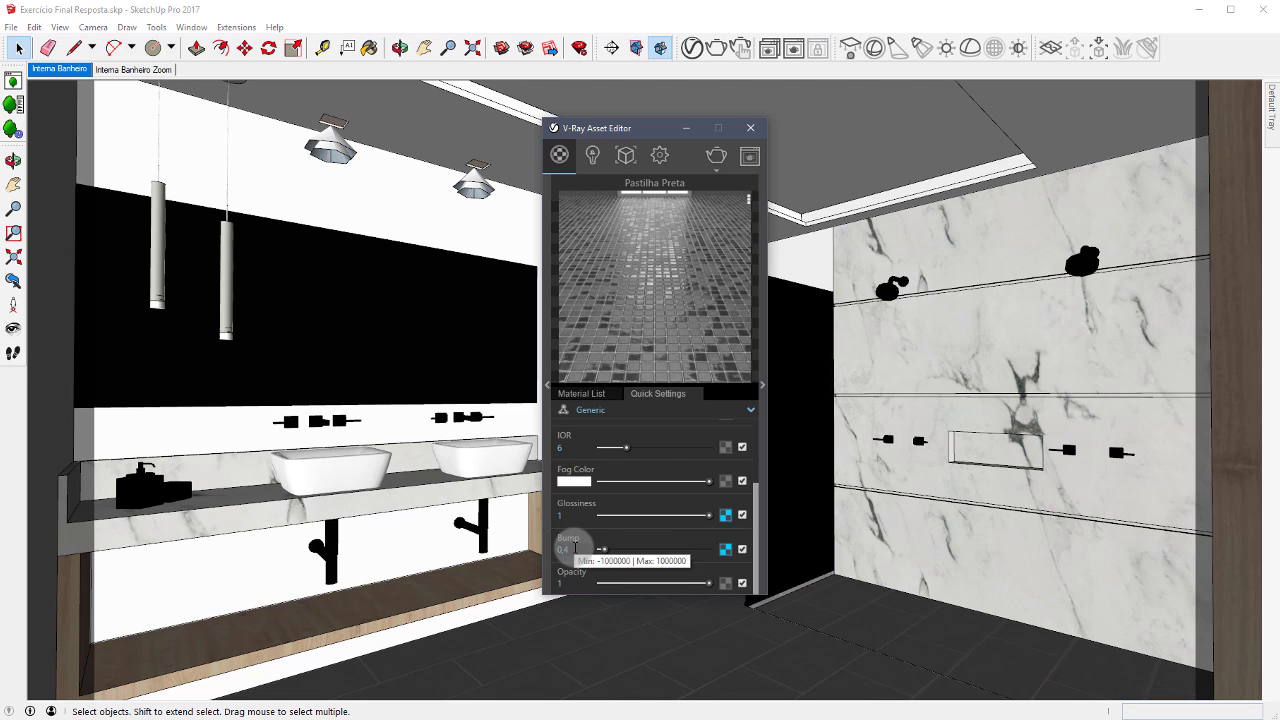
click(586, 395)
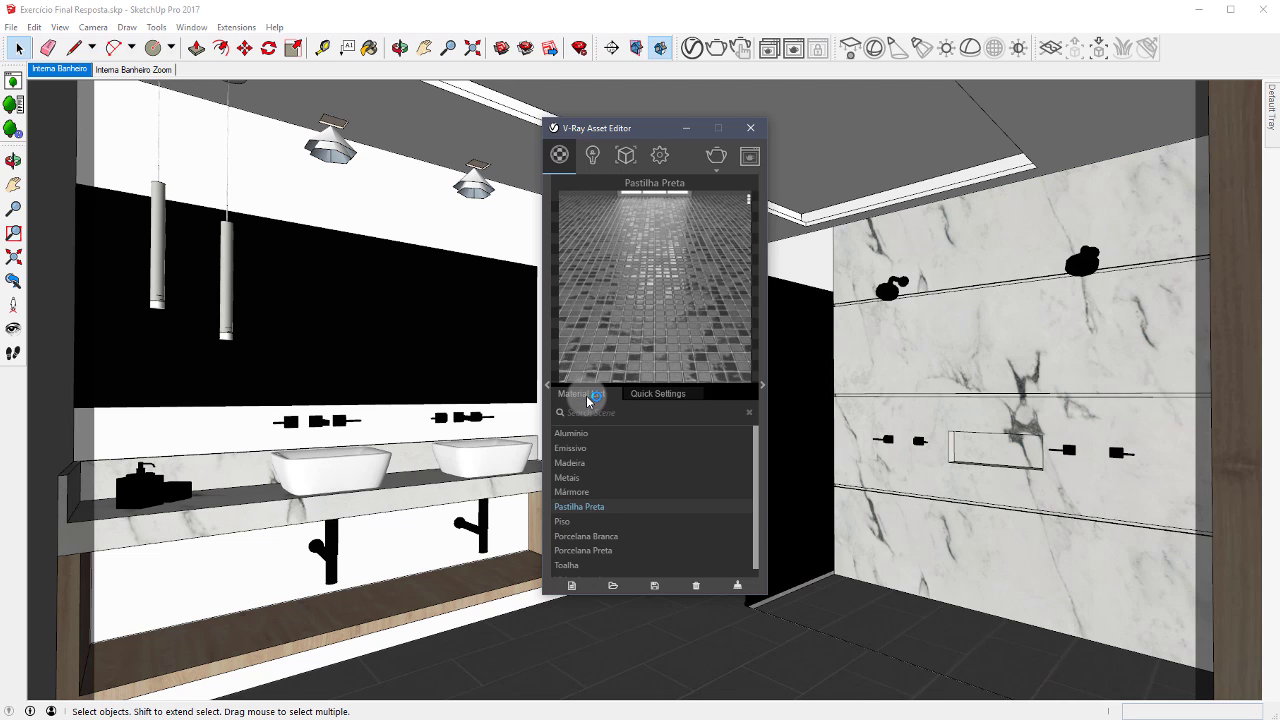
click(750, 127)
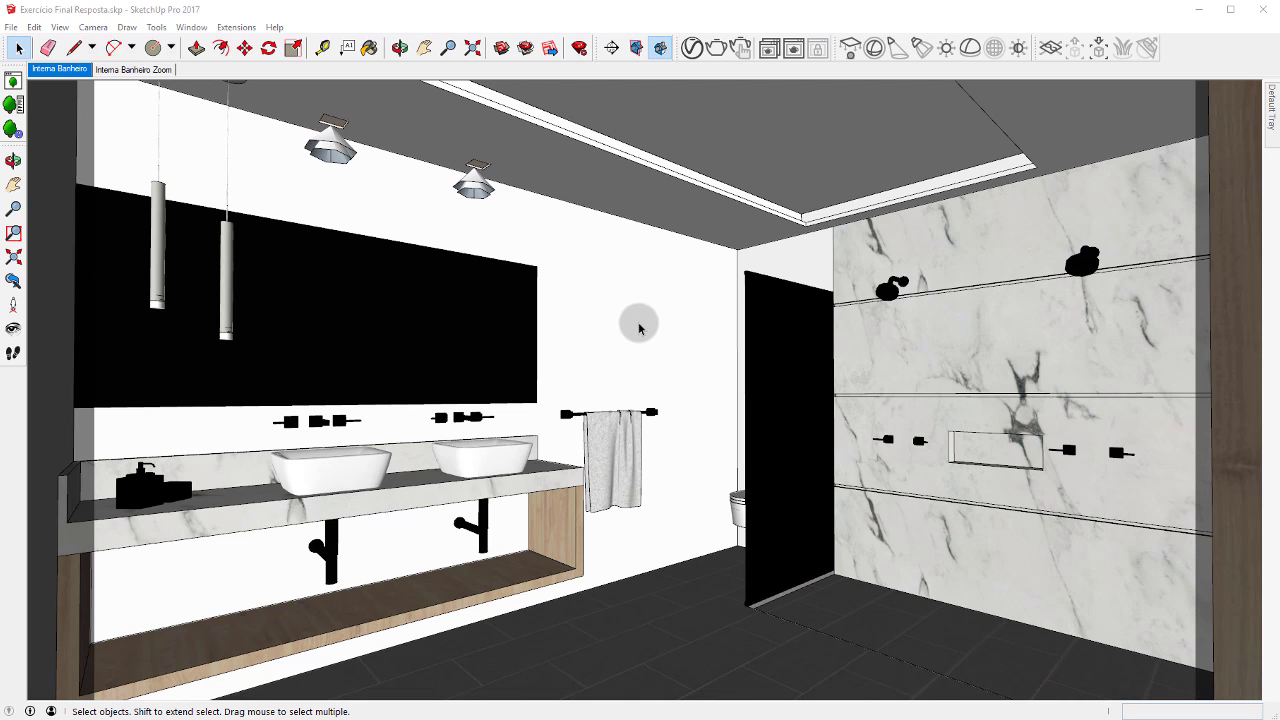
Paint the sink wall and the adjoining wall behind the shower partition with the Pastilha Preta material
key(b)
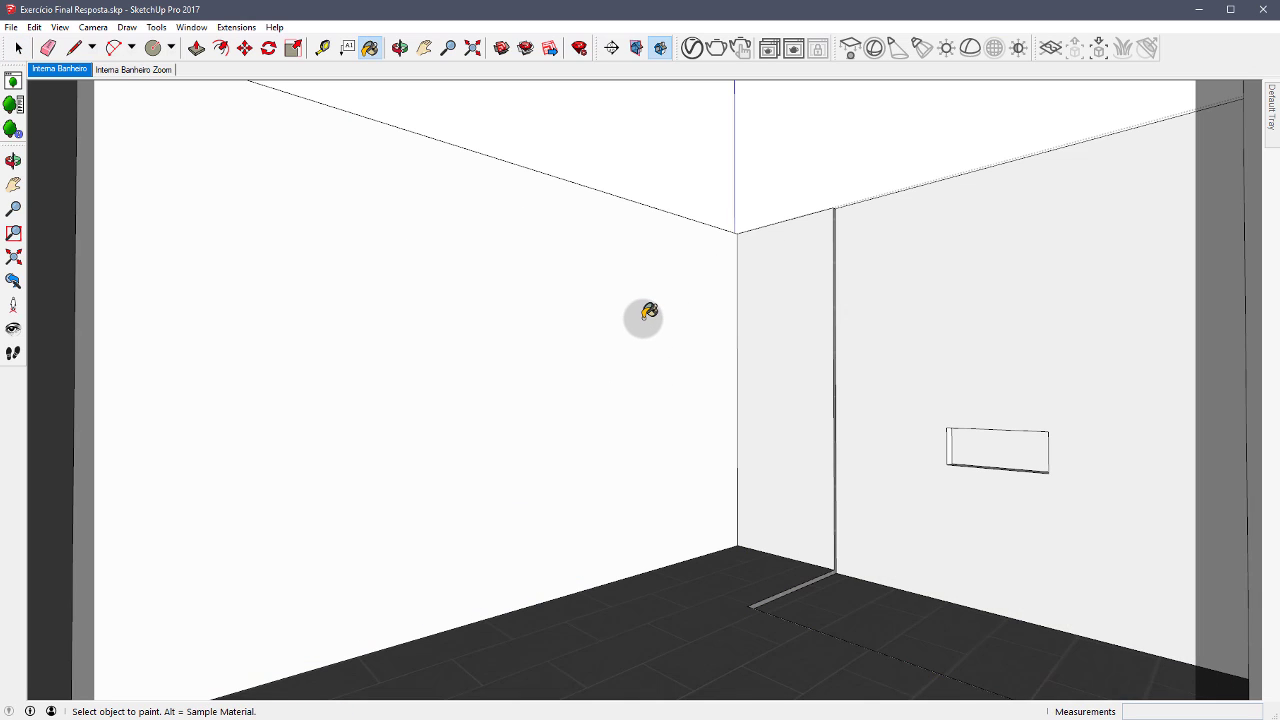
click(649, 311)
click(780, 310)
key(space)
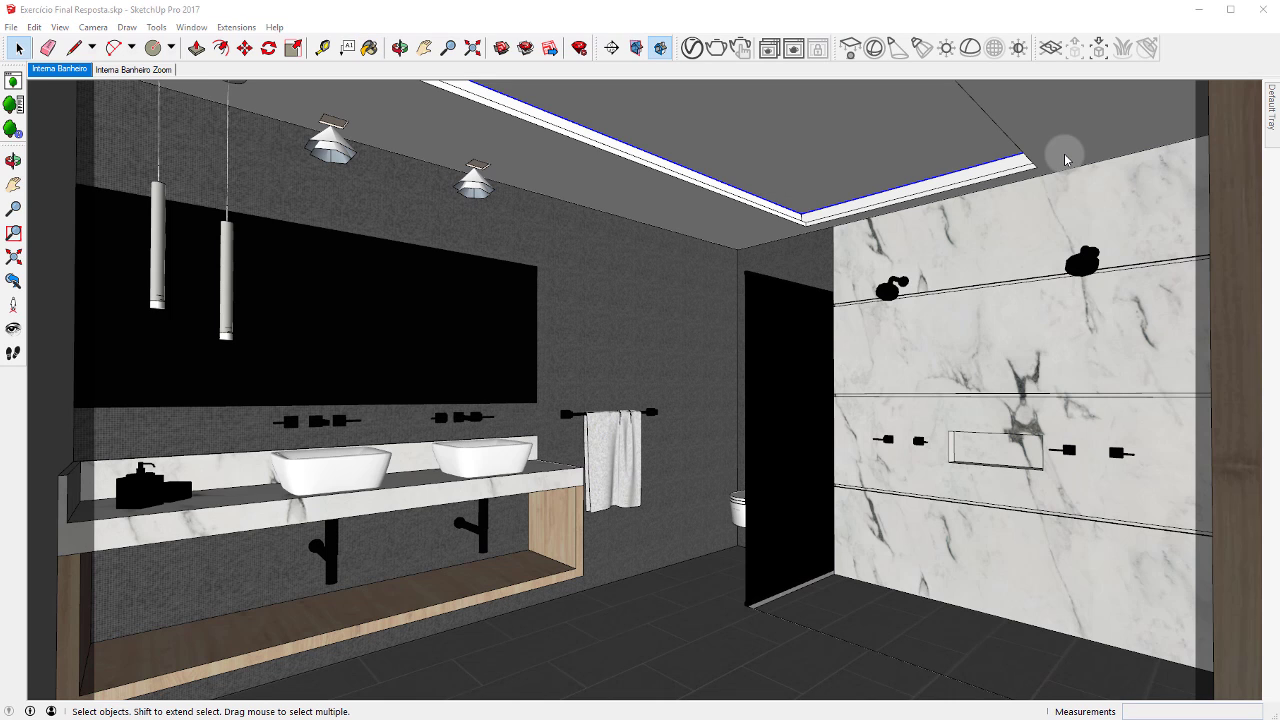
Set the Pastilha Preta texture width to 1.2 m, keeping its proportions
mouse_move(1266, 112)
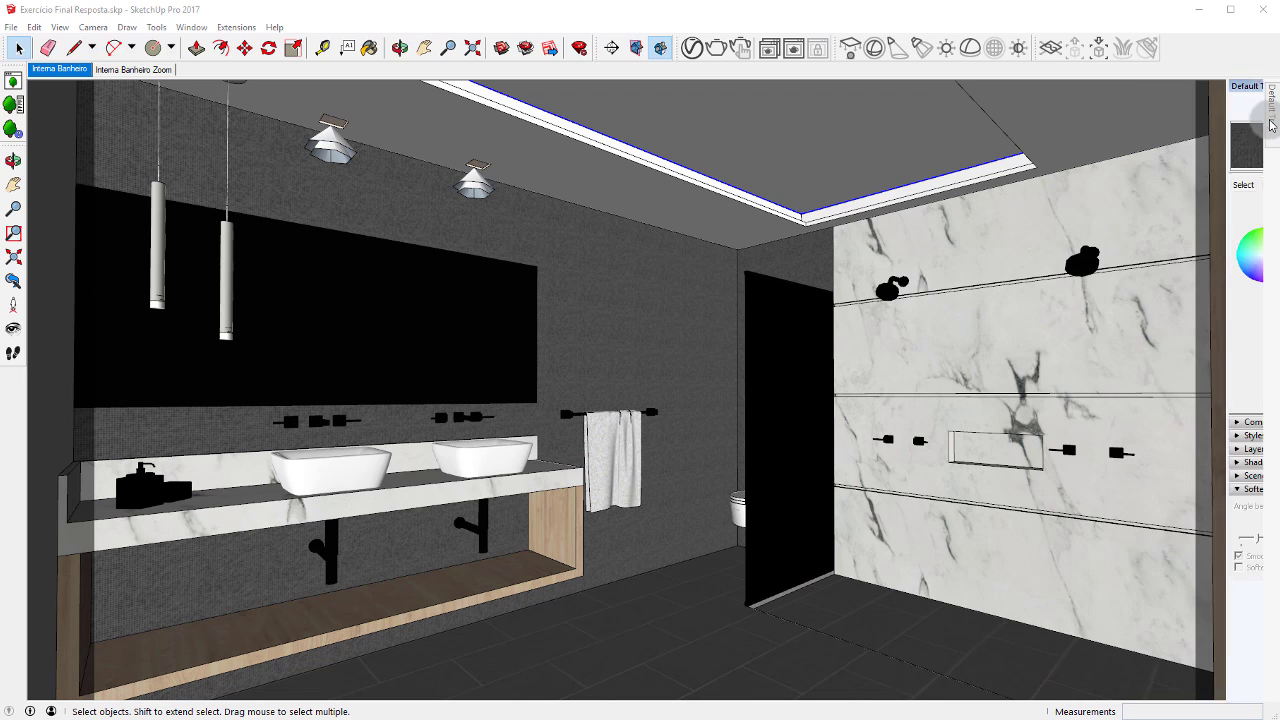
double_click(1092, 345)
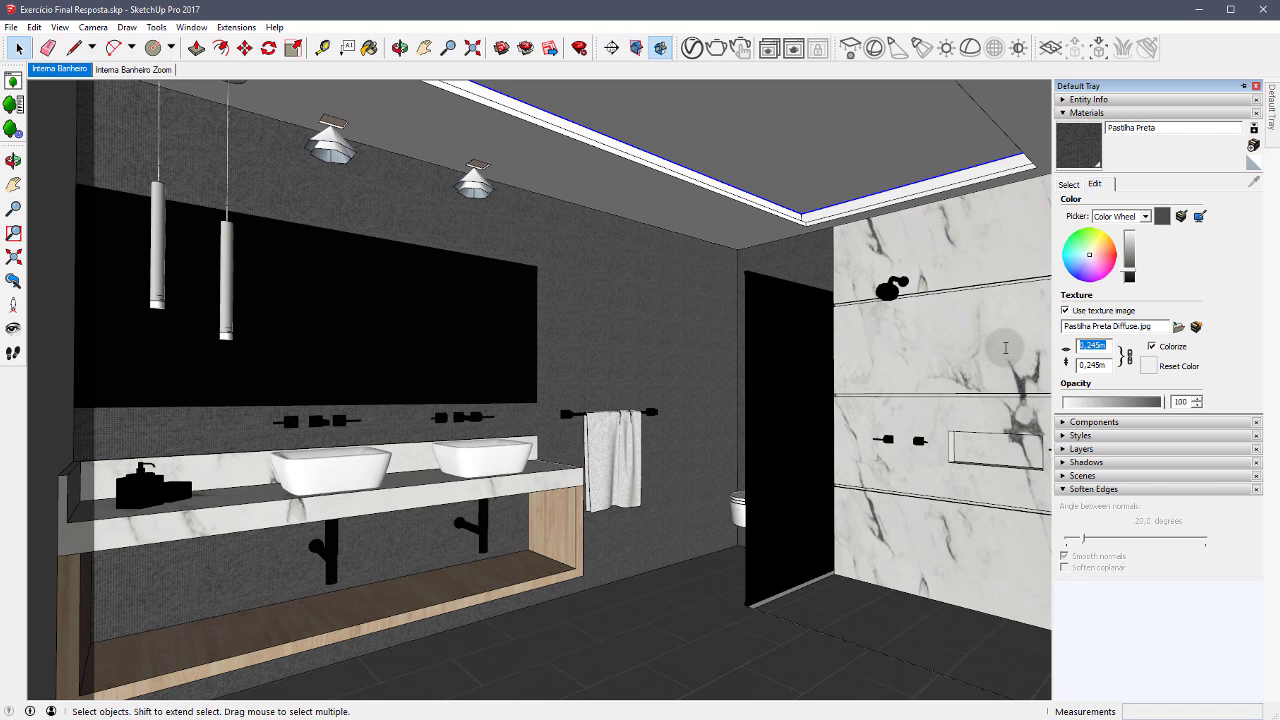
text(1,2)
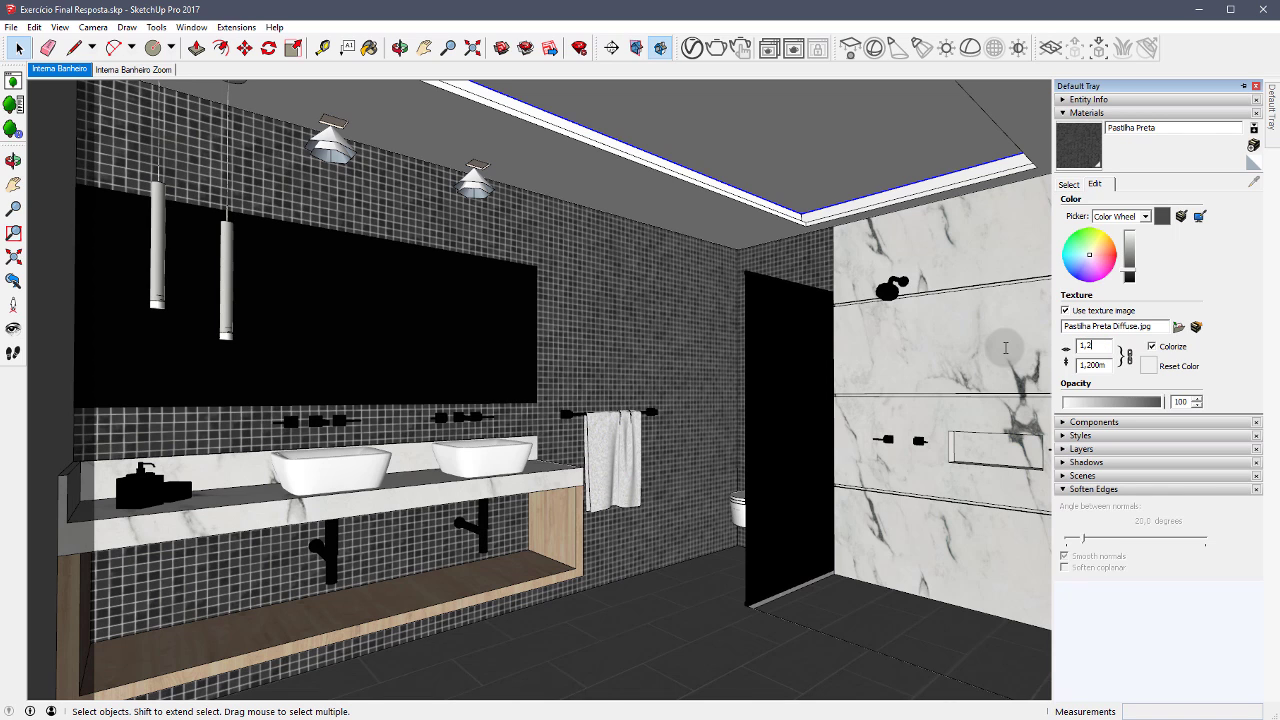
click(1011, 388)
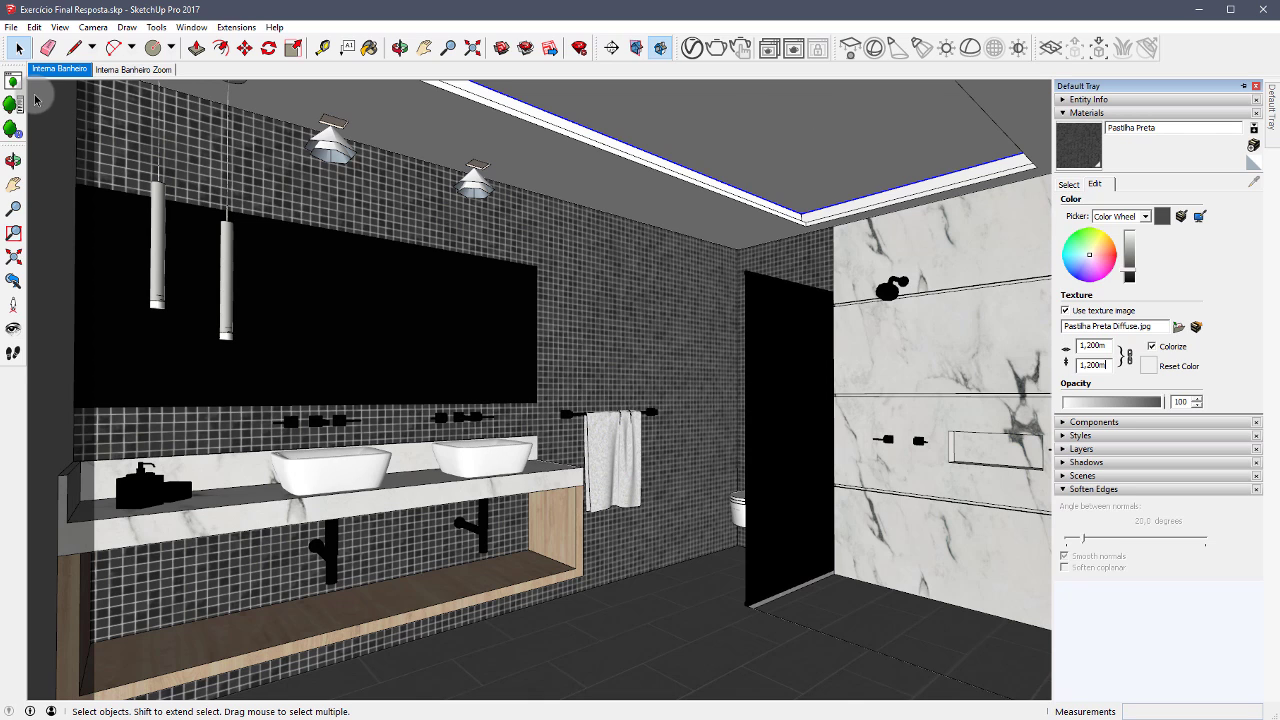
Switch to the Interna Banheiro Zoom scene and start a V-Ray render of it
click(127, 70)
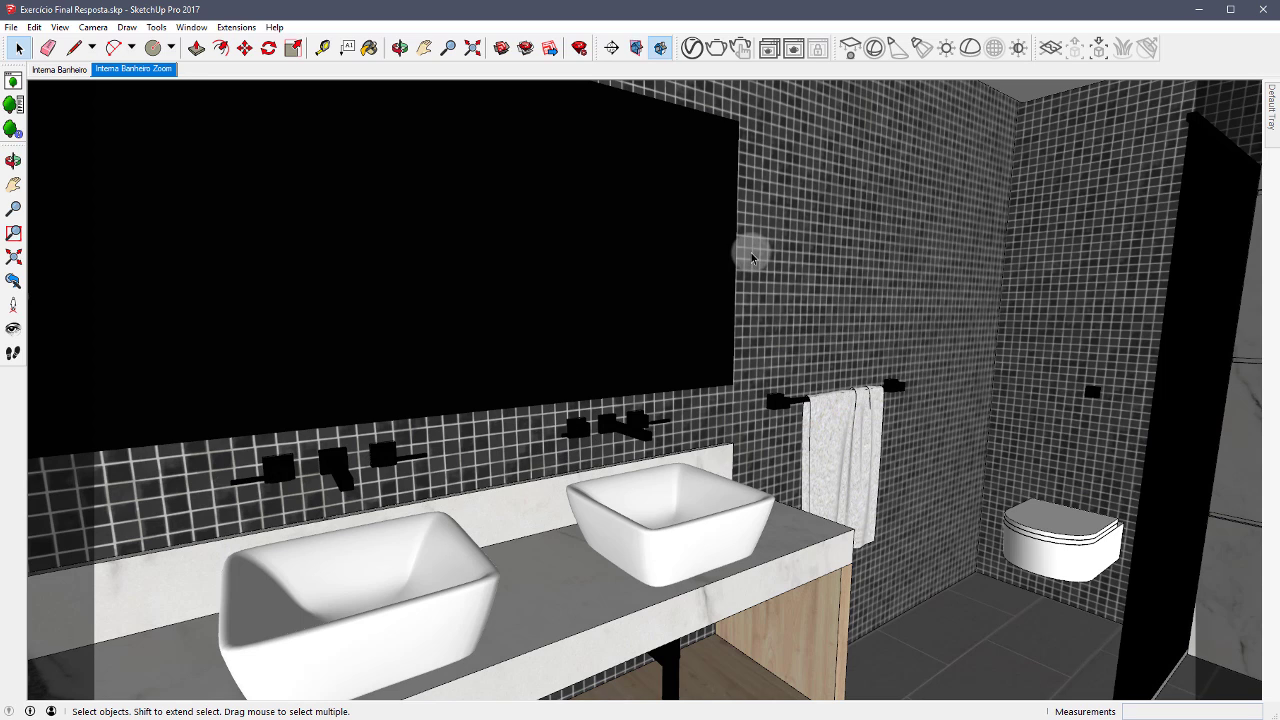
click(714, 51)
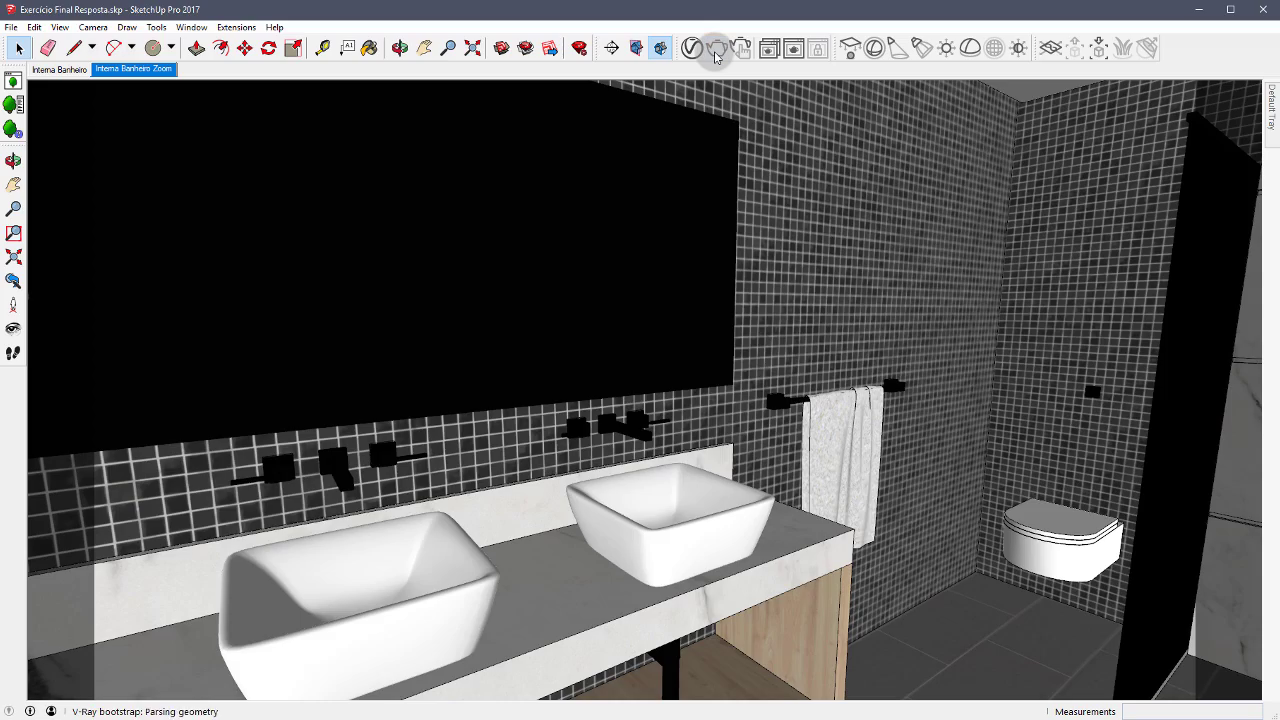